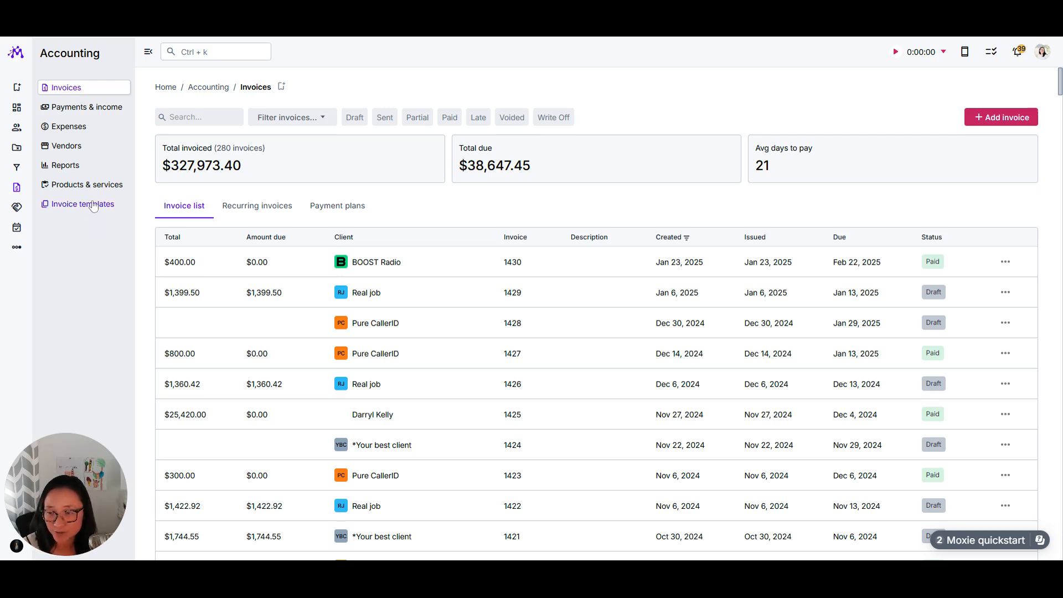
Step: Open the invoice templates list and add a new template
click(94, 206)
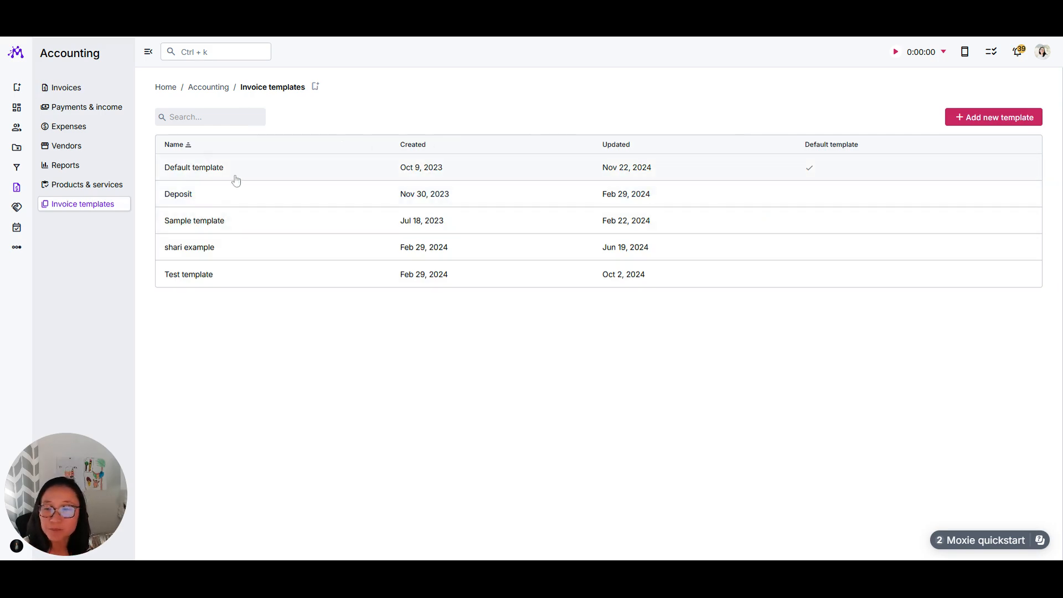
click(1005, 118)
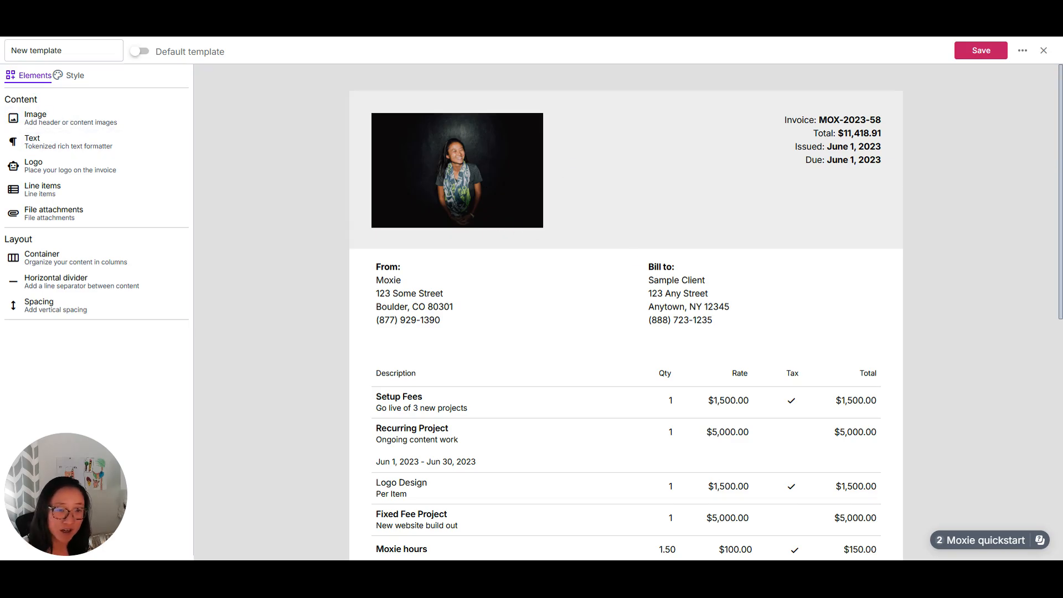
Step: Open the invoice details text block in the template header and examine the tokens available for replacing the invoice number
click(847, 148)
click(850, 147)
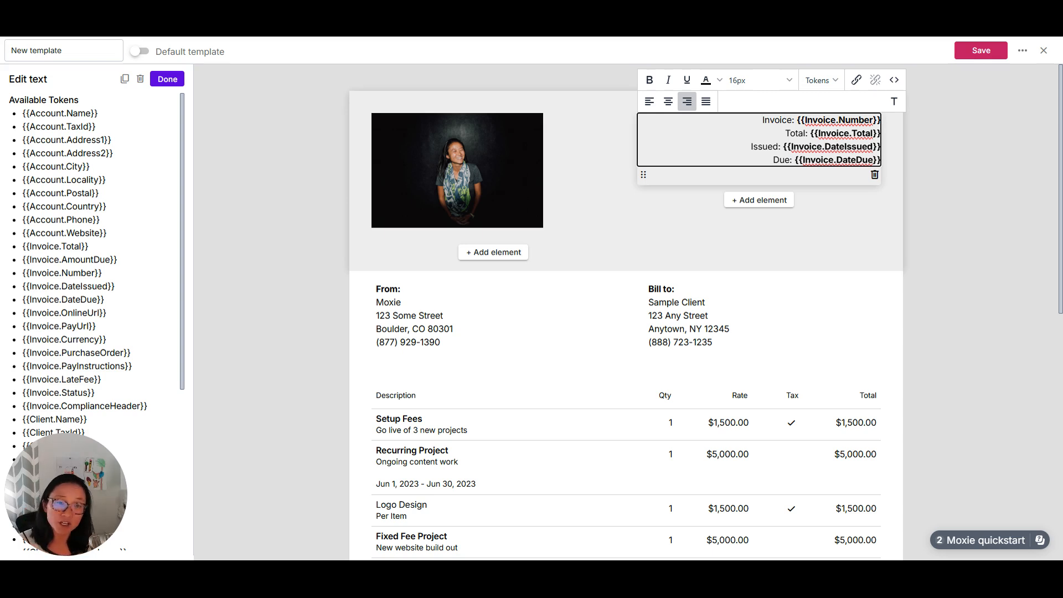
click(839, 120)
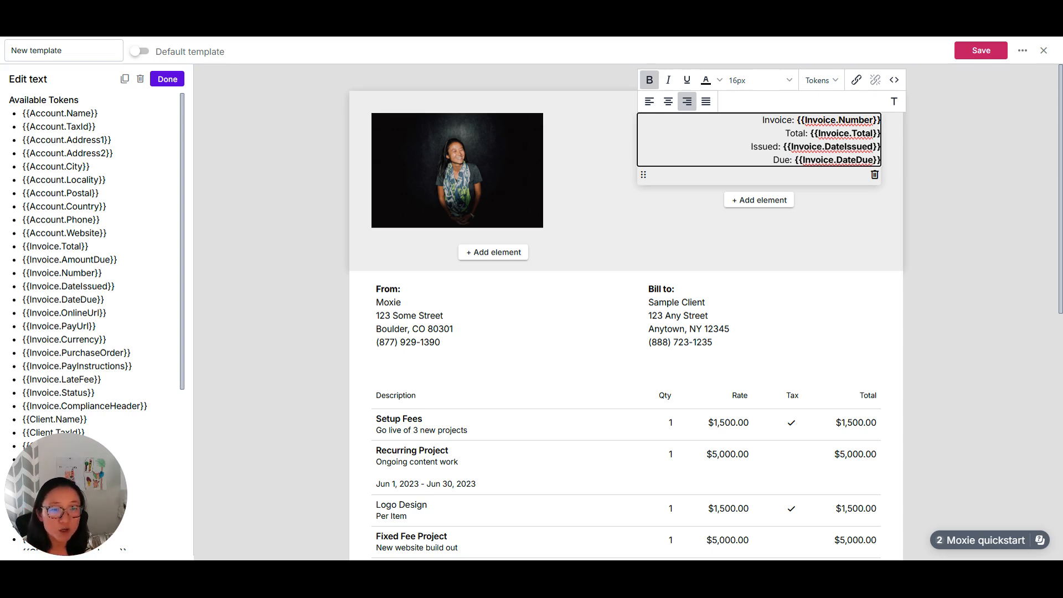
drag(797, 121, 877, 120)
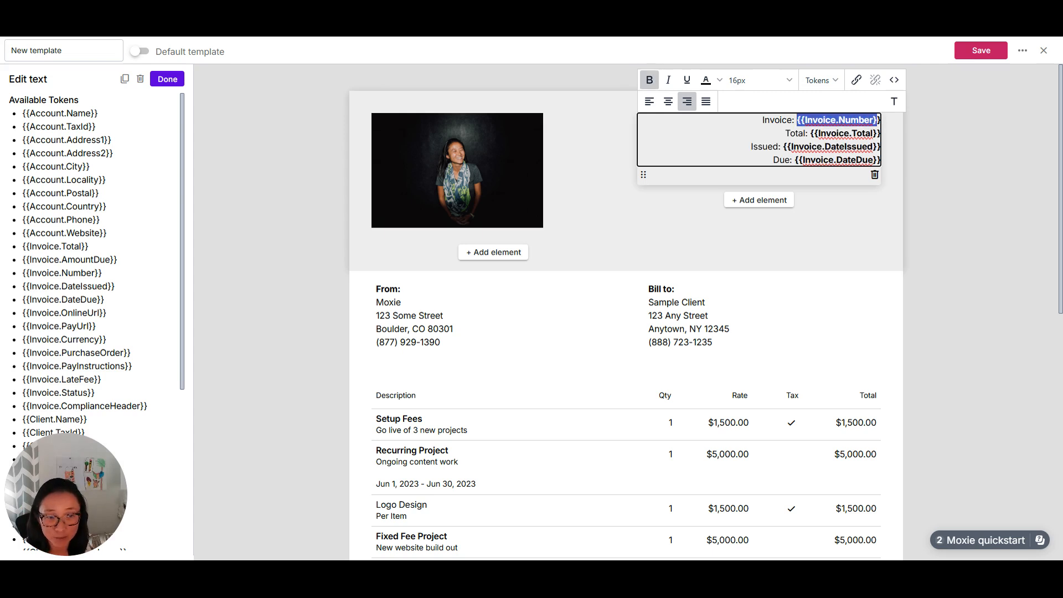
click(821, 80)
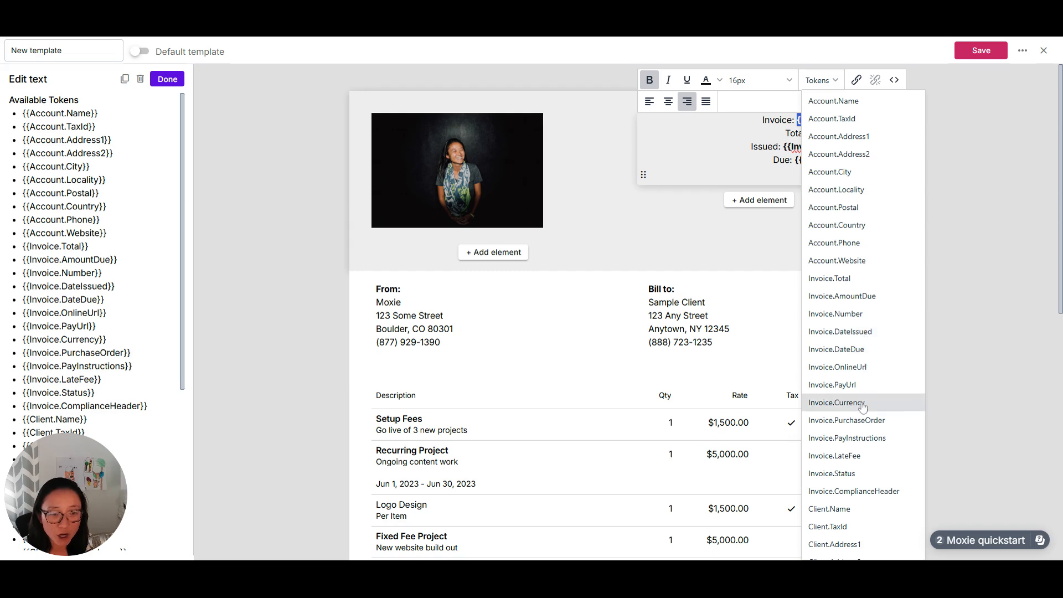
scroll(864, 415, down, 8)
scroll(867, 423, up, 8)
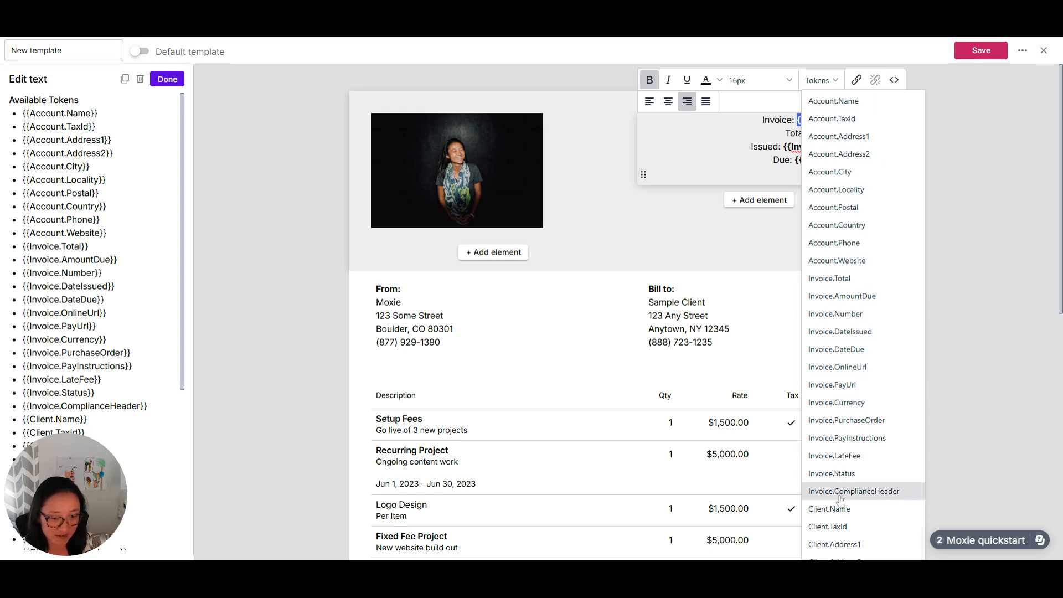
scroll(884, 493, down, 3)
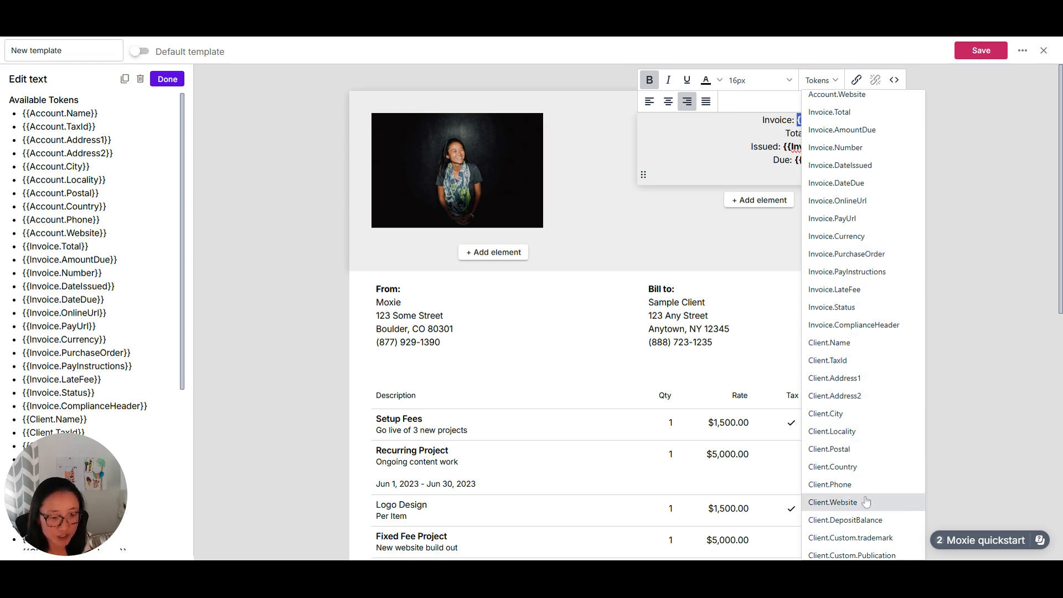
scroll(880, 476, down, 5)
scroll(873, 465, down, 1)
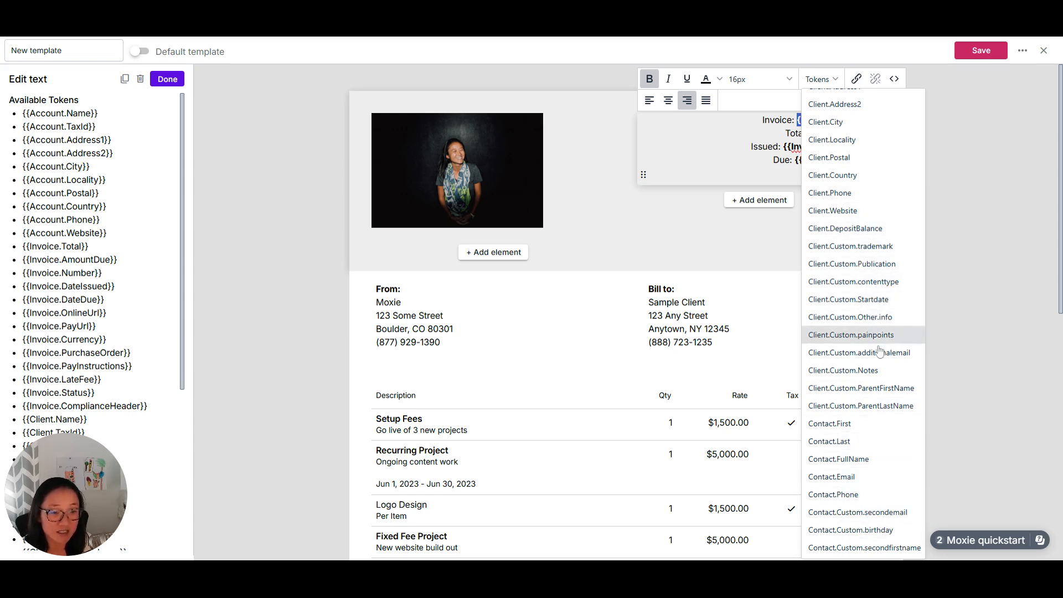
click(950, 349)
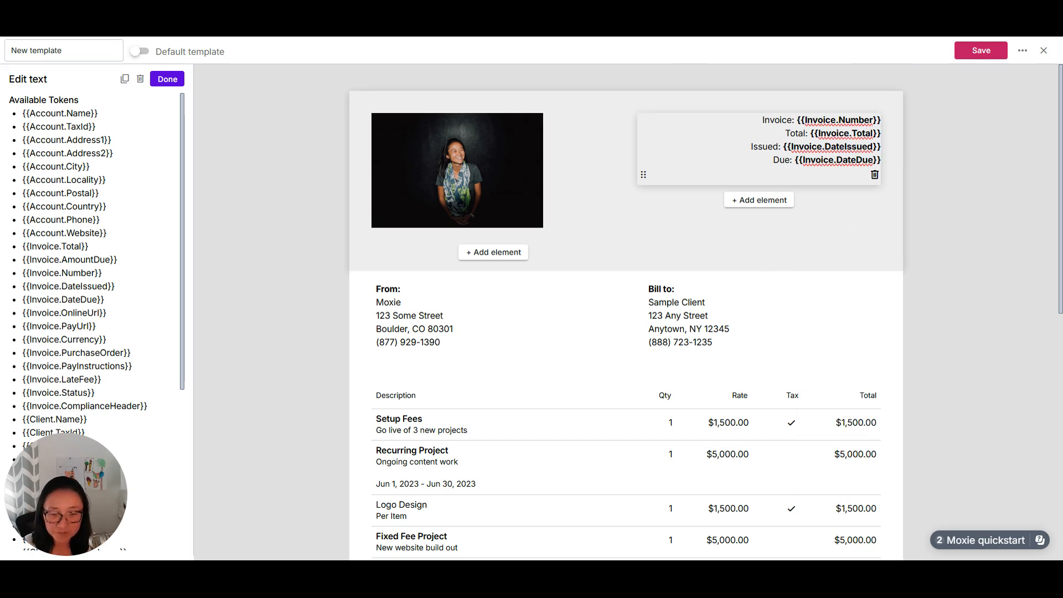
Step: Examine the account tokens used in the From text block, and finish editing to return to the elements list
click(456, 344)
click(443, 299)
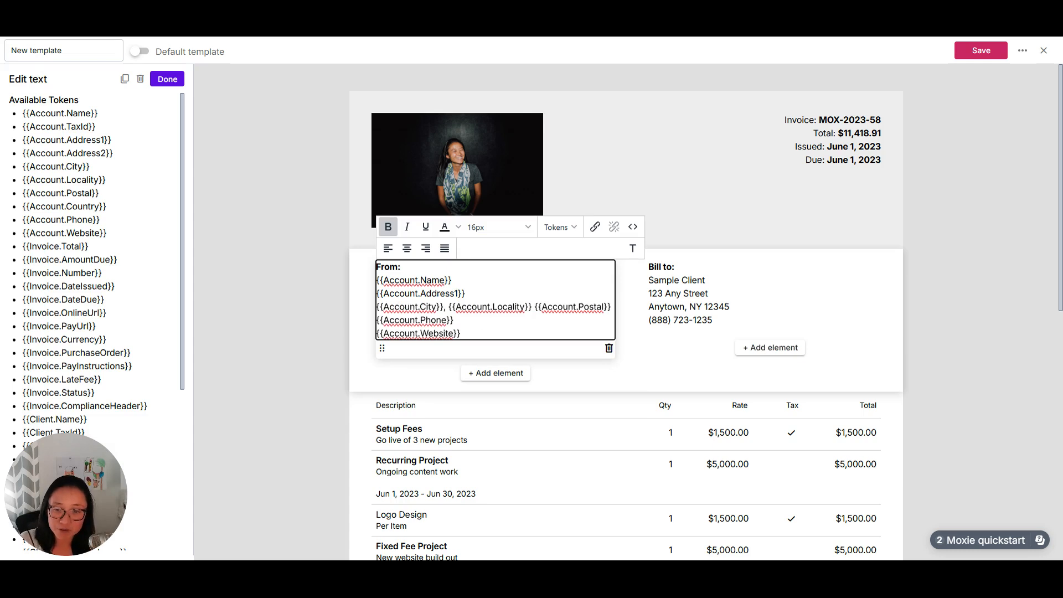
click(293, 317)
click(166, 79)
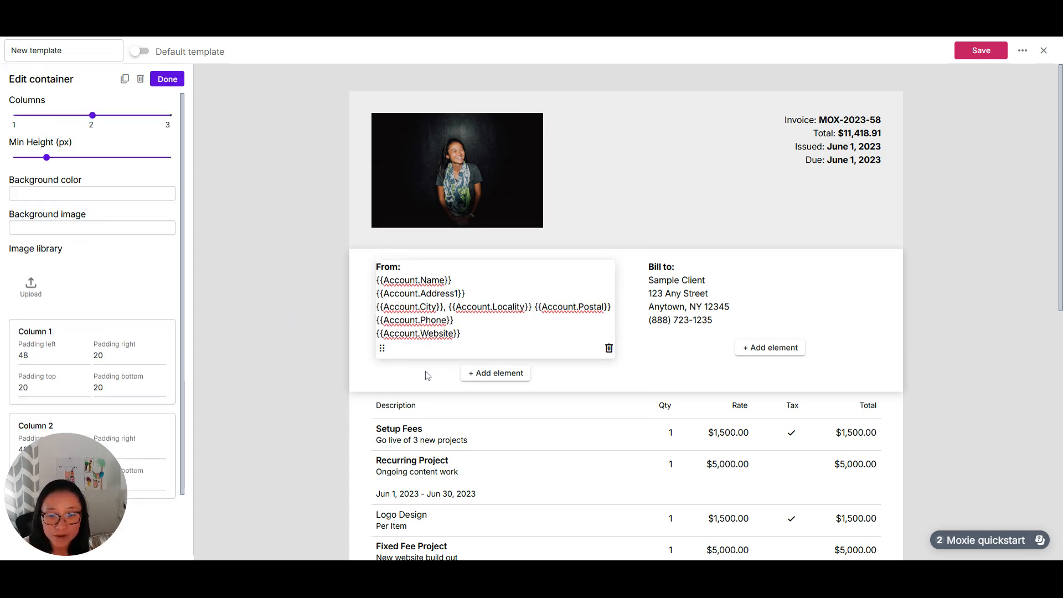
click(167, 78)
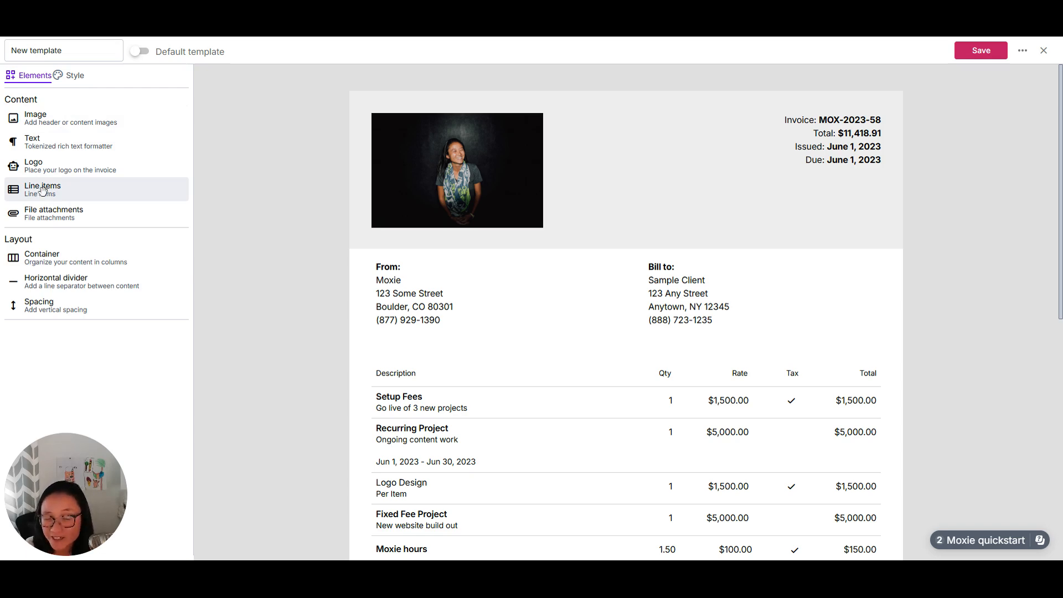
Step: Open the line items table of the invoice template for editing
scroll(655, 413, down, 4)
click(626, 297)
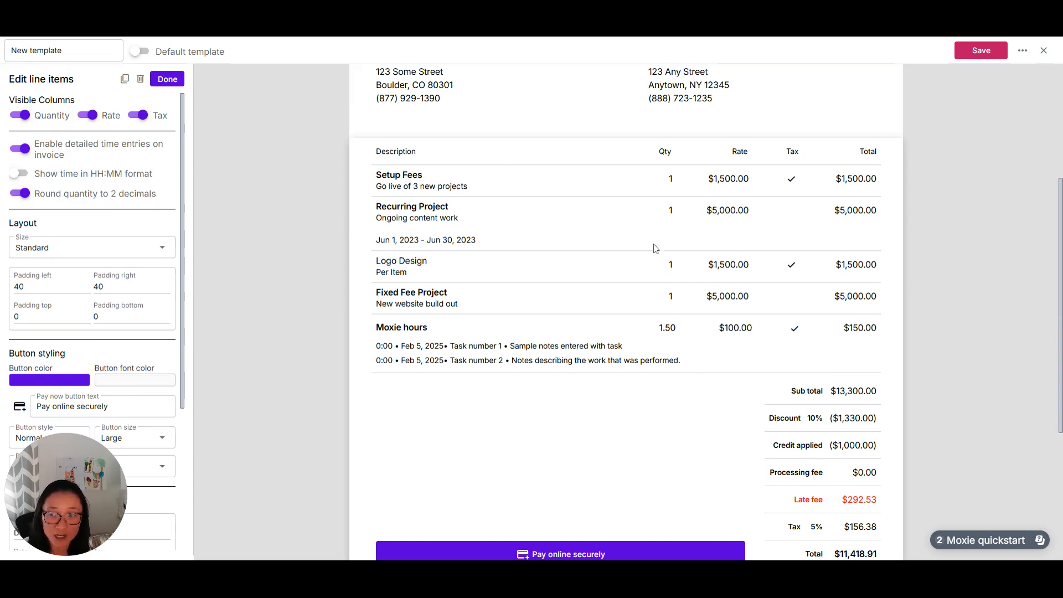
drag(83, 495, 982, 409)
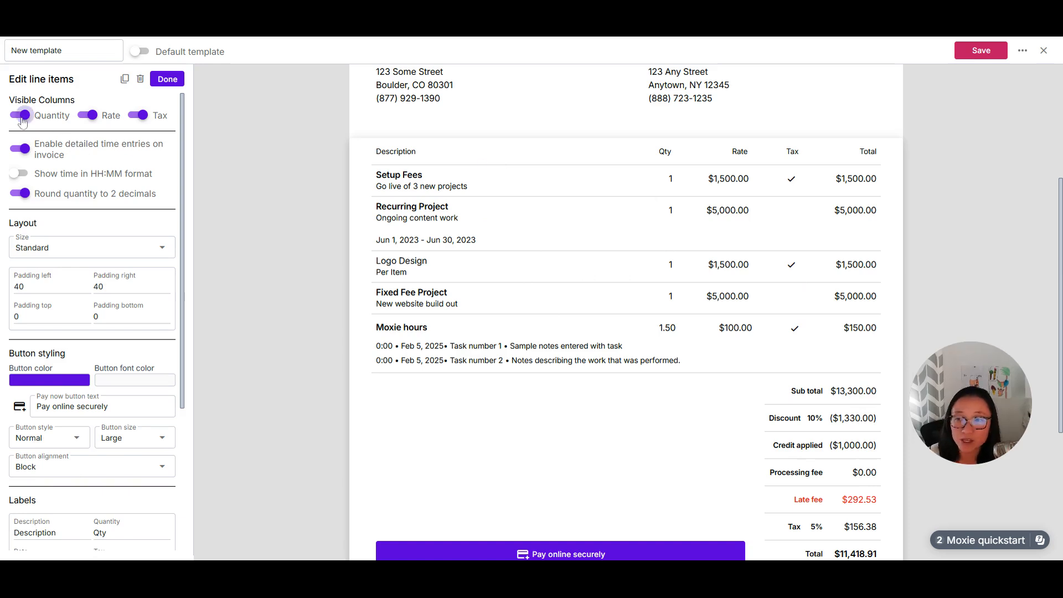
Step: Try hiding the Rate and Tax columns of the line items table, and make both visible again
click(87, 115)
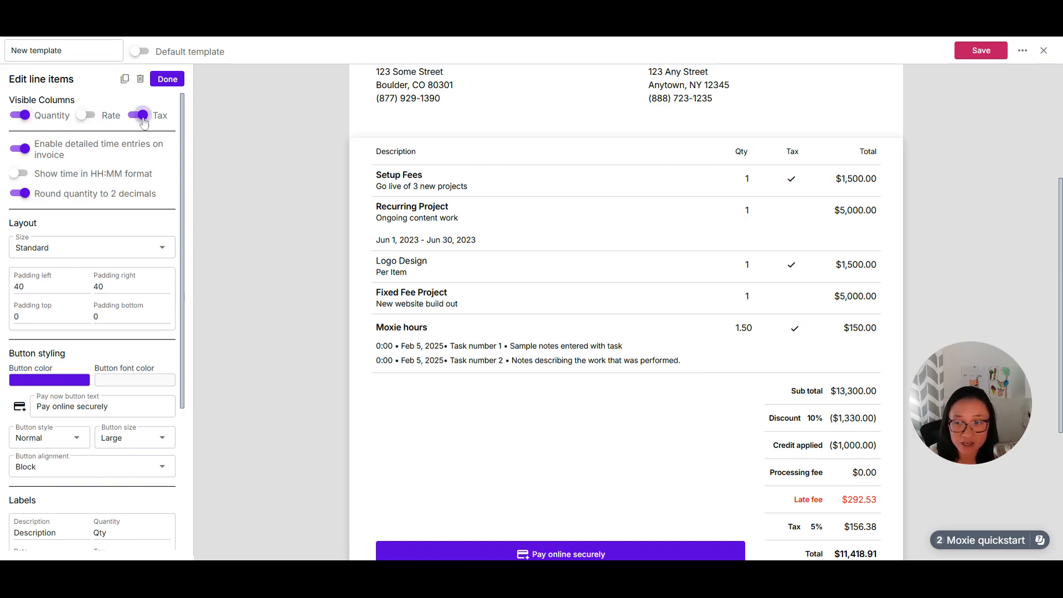
click(143, 119)
click(143, 118)
click(88, 115)
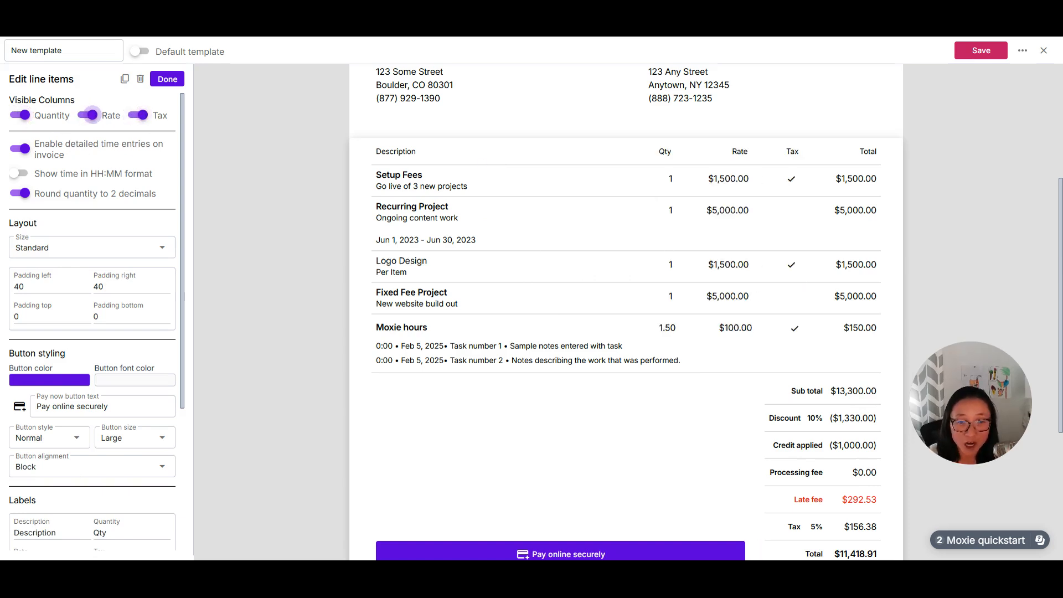
Step: Hide the Quantity and Tax columns in the line items table
click(19, 119)
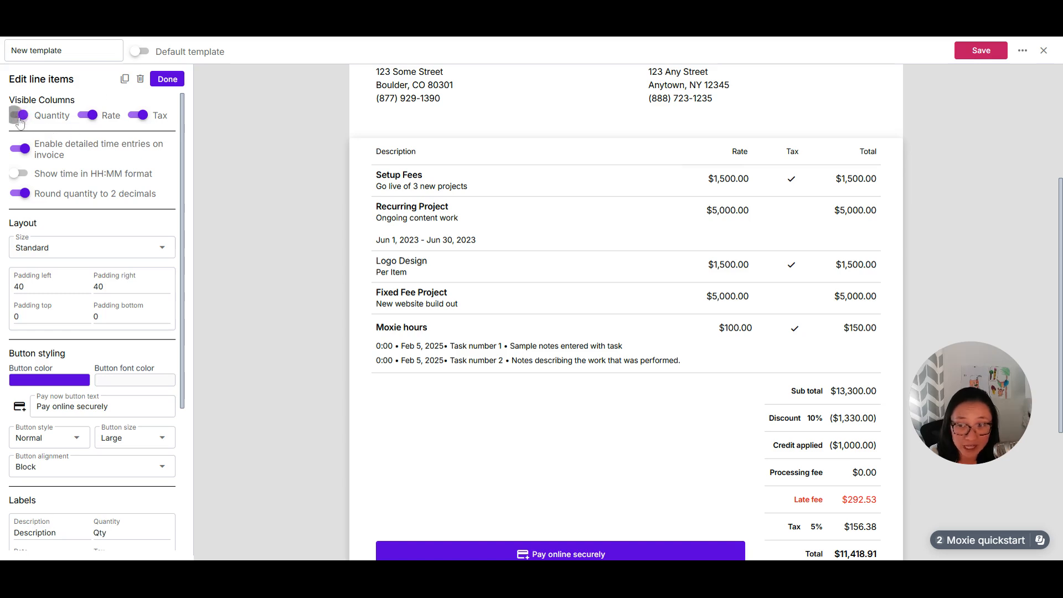
click(139, 115)
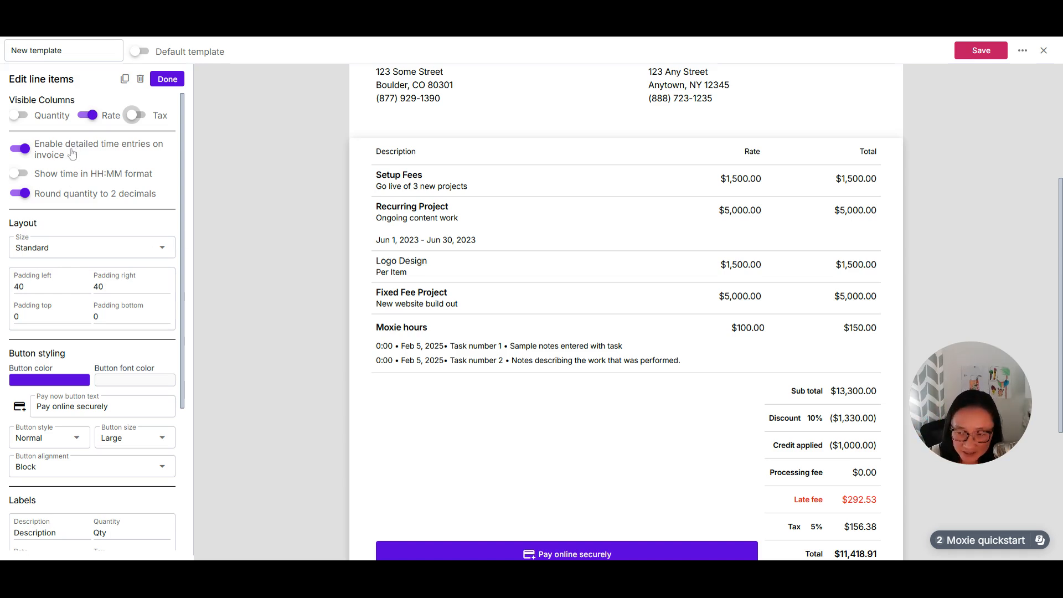
Step: Preview the line items without detailed time entries, restore the Quantity column, and leave detailed time entries enabled
click(26, 158)
click(26, 157)
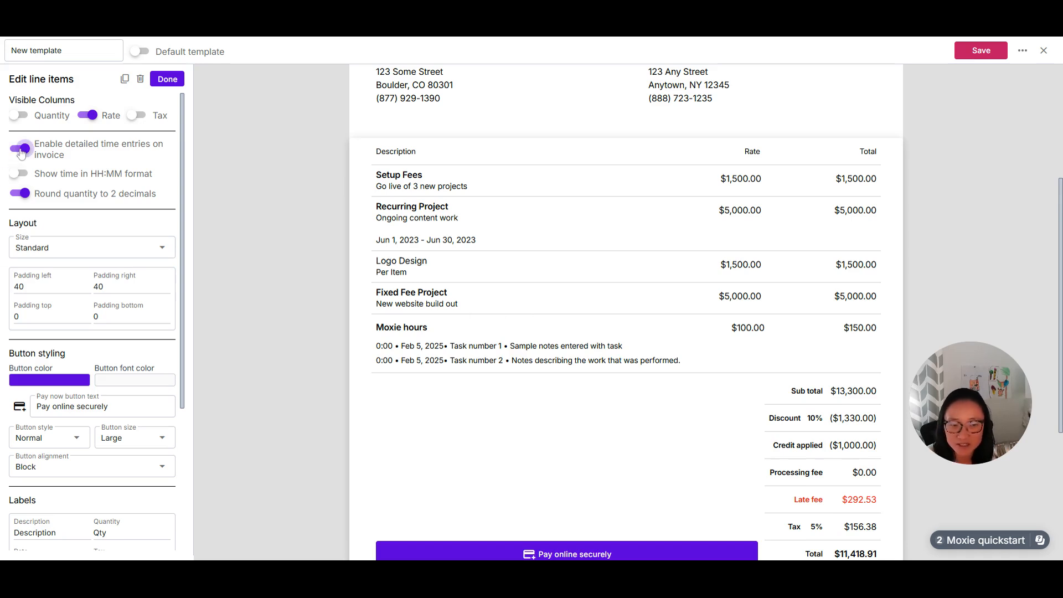
click(23, 152)
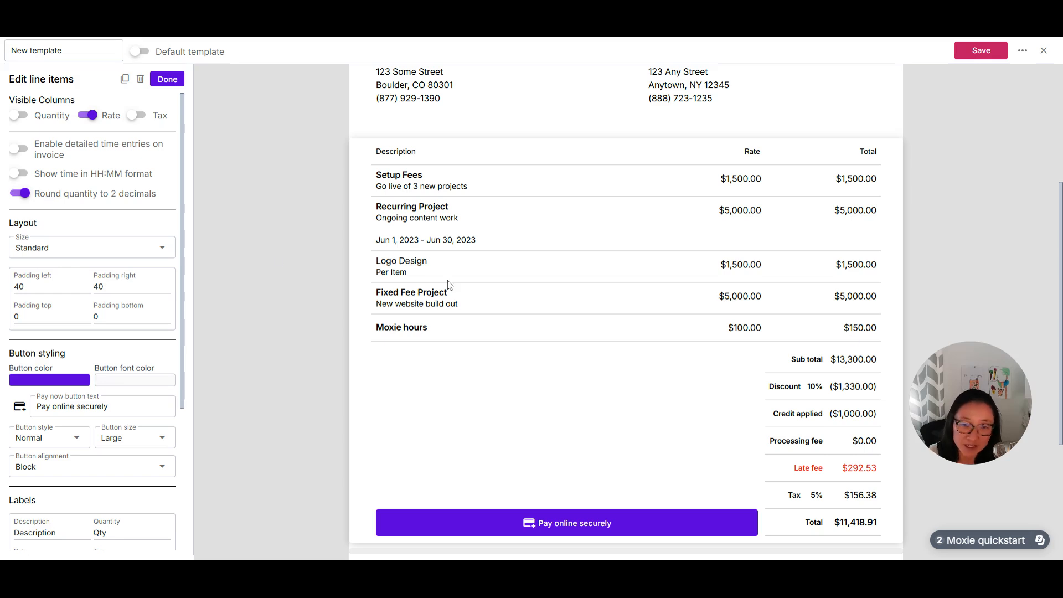
click(20, 114)
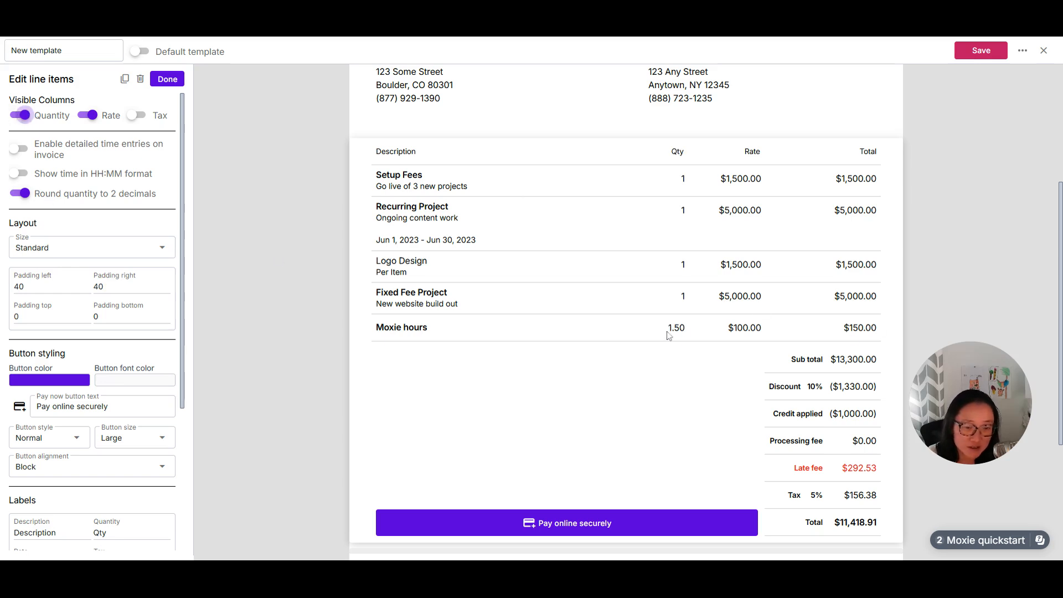
click(20, 149)
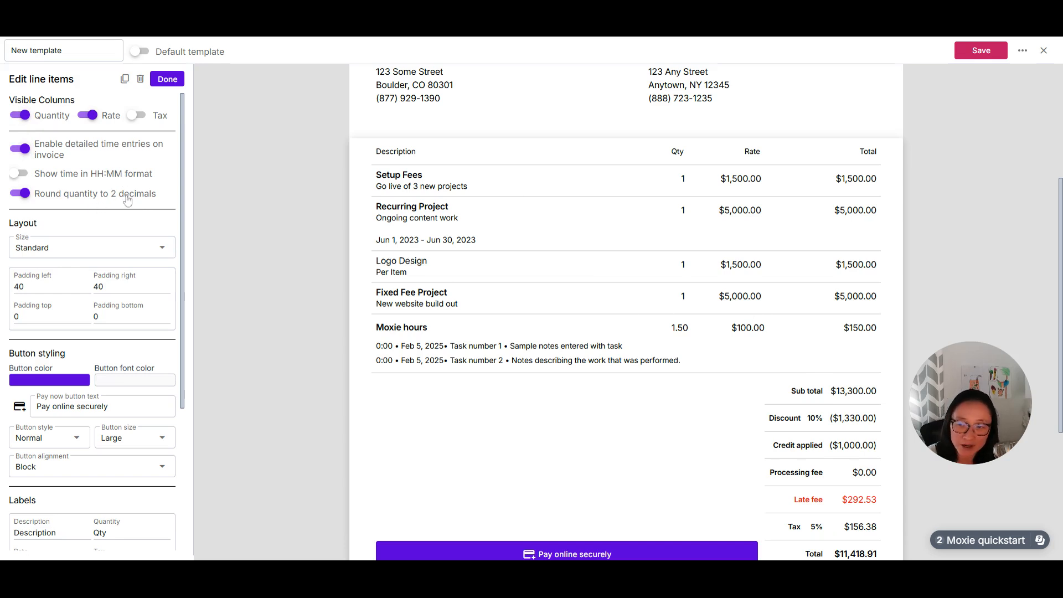
Step: Review the layout size options for the line items, and look through the button styling and label settings
click(91, 247)
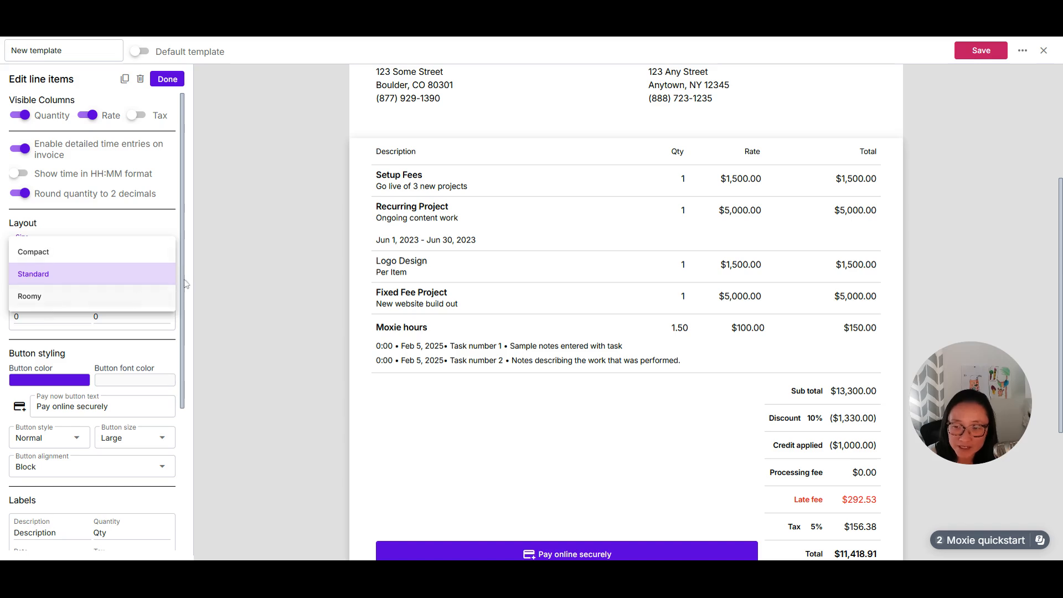
click(253, 259)
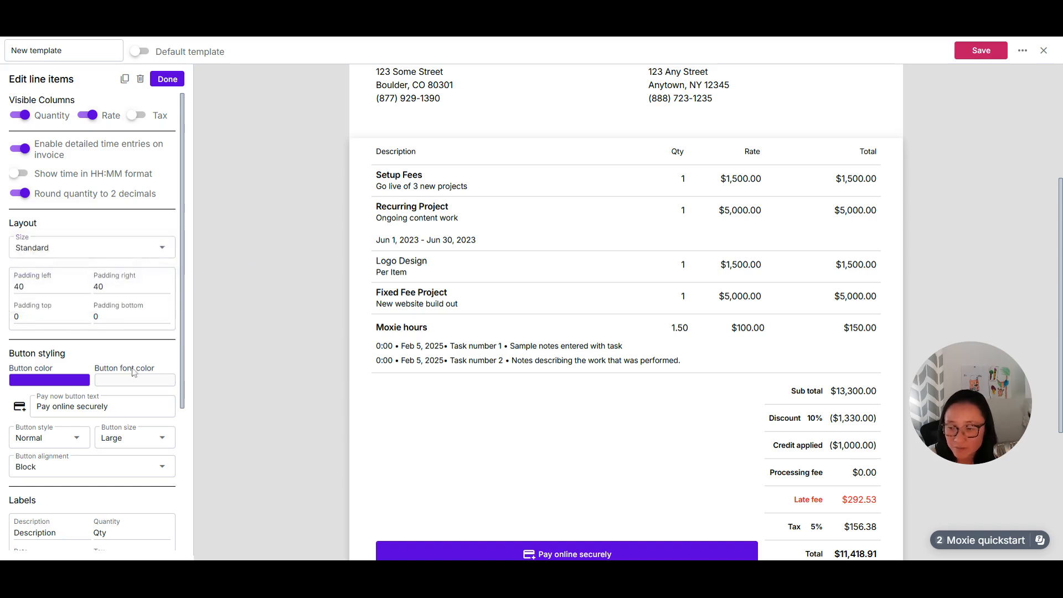
scroll(102, 458, down, 3)
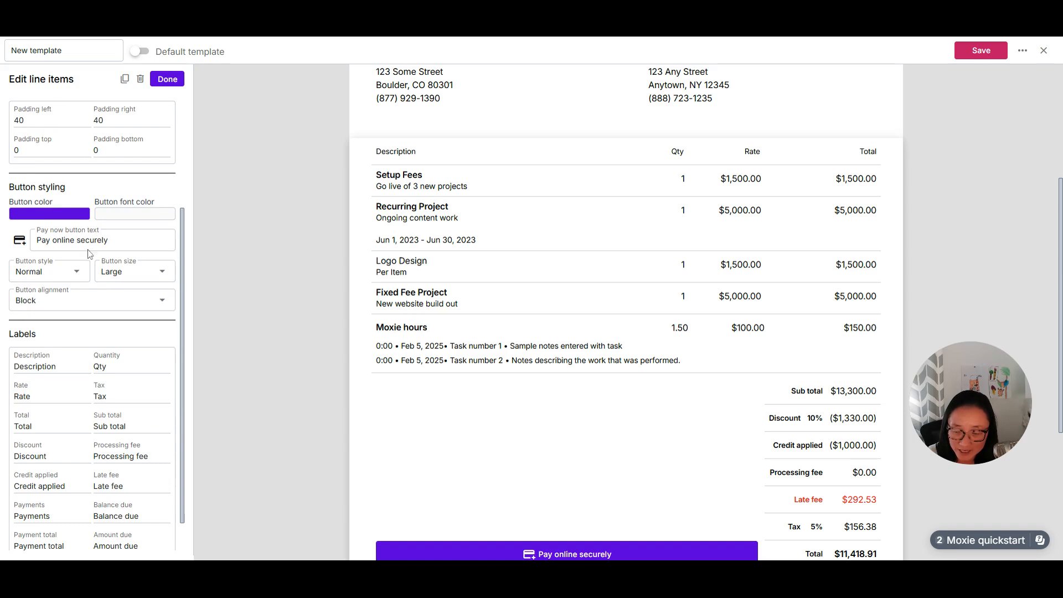
scroll(140, 479, down, 1)
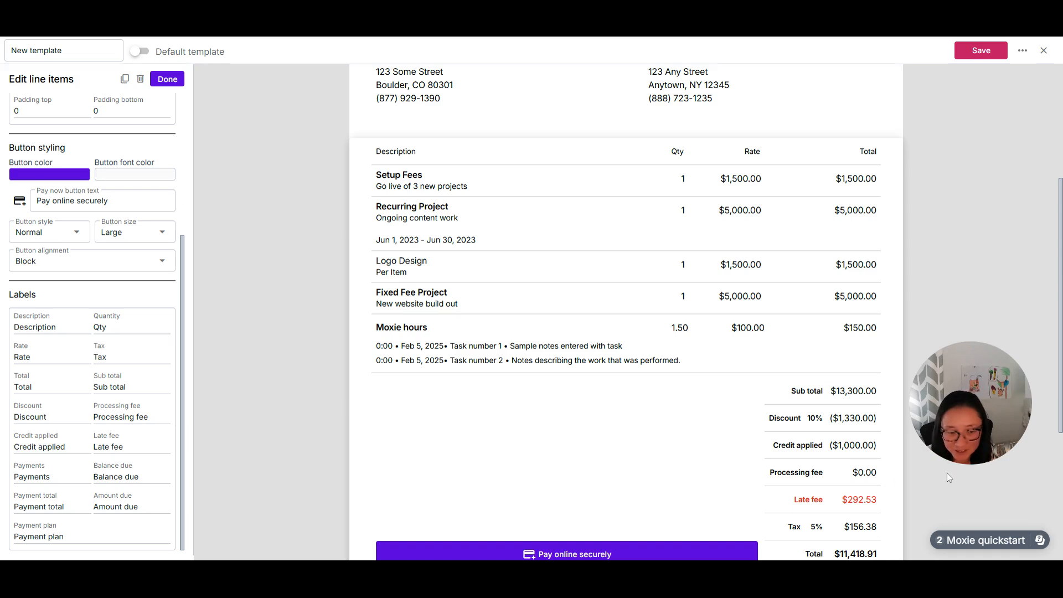
Step: Try renaming the Tax label to Taxi in the line items labels, and restore it to Tax
double_click(100, 357)
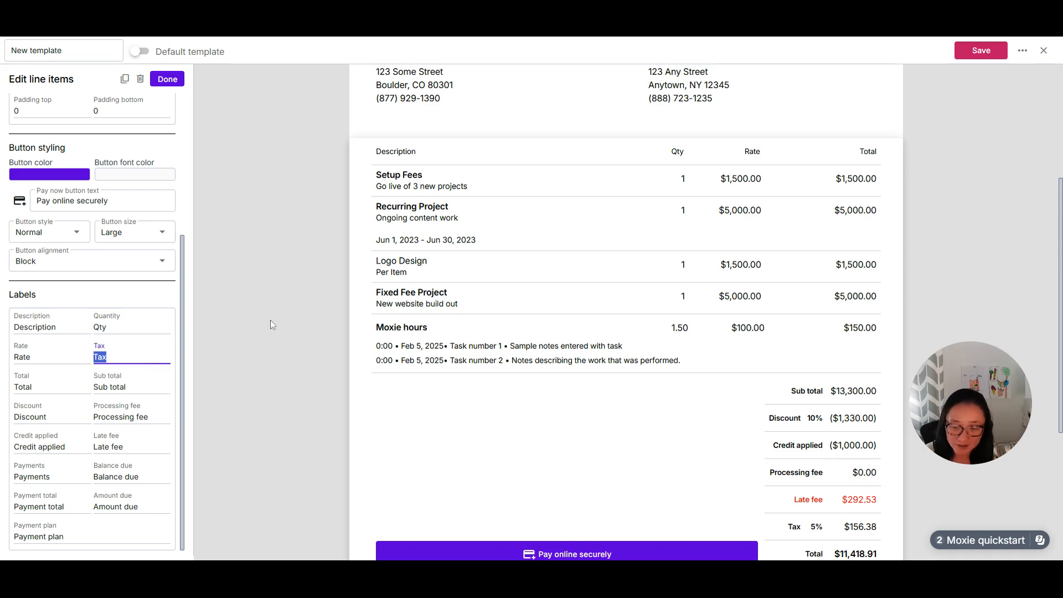
text(Taxi)
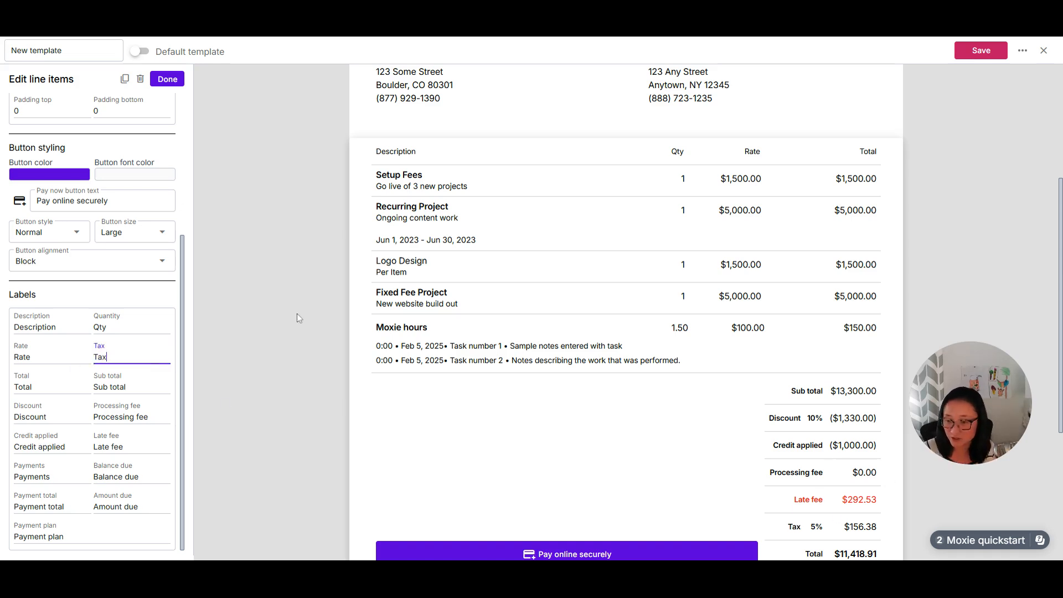
click(648, 467)
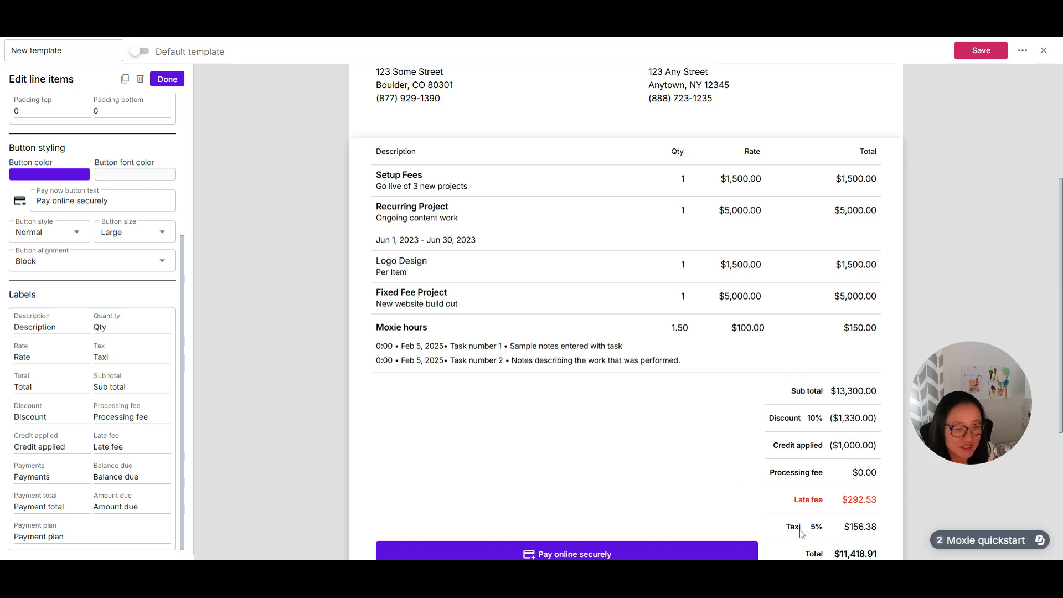
click(110, 357)
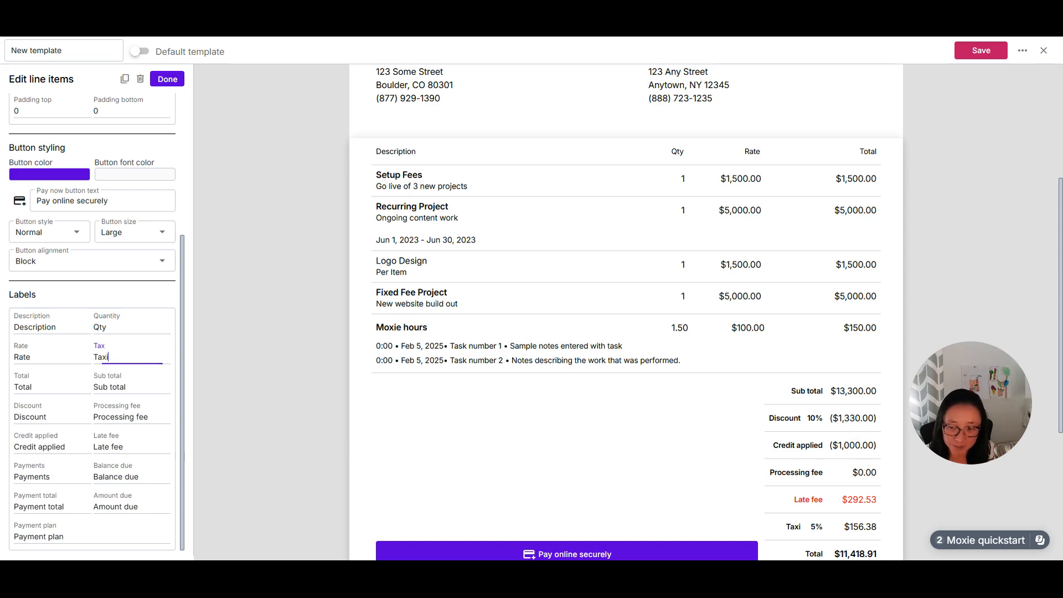
key(BackSpace)
click(299, 421)
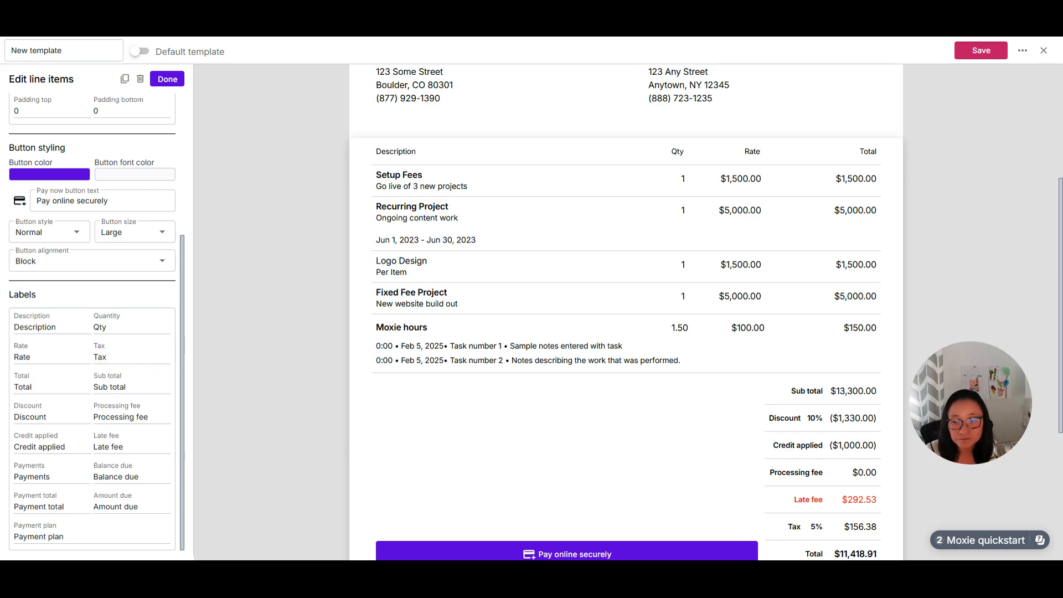
Step: Close the template editor to return to the invoice templates list
scroll(98, 468, up, 4)
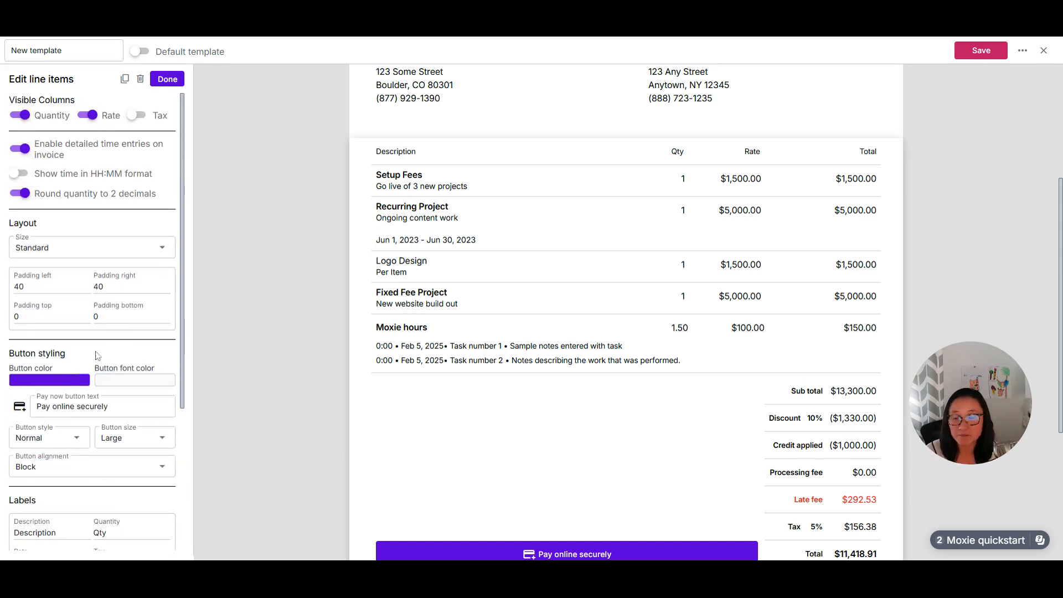
scroll(646, 286, up, 4)
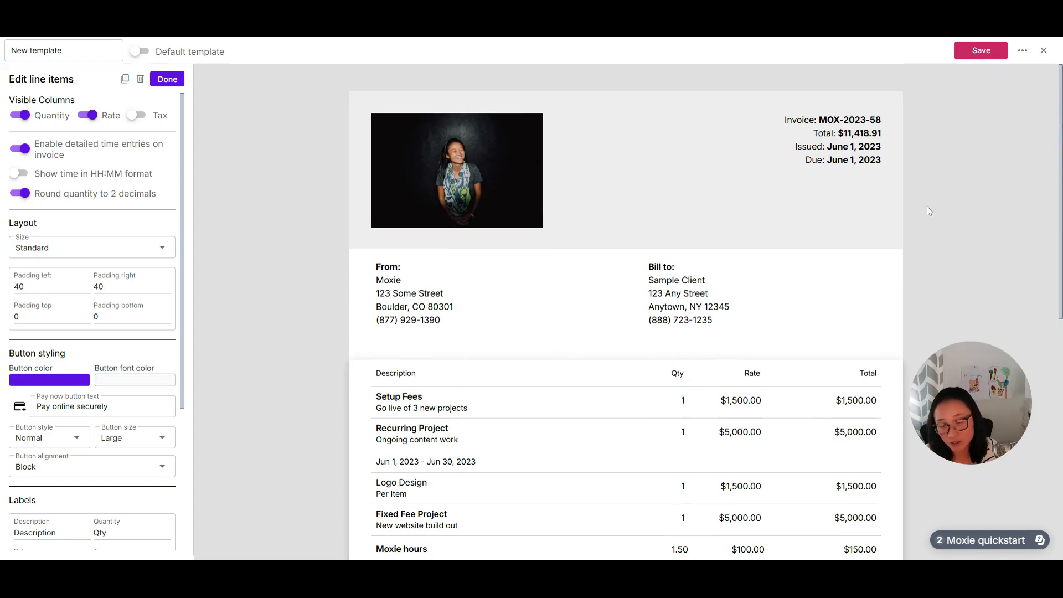
click(1044, 51)
mouse_move(5, 547)
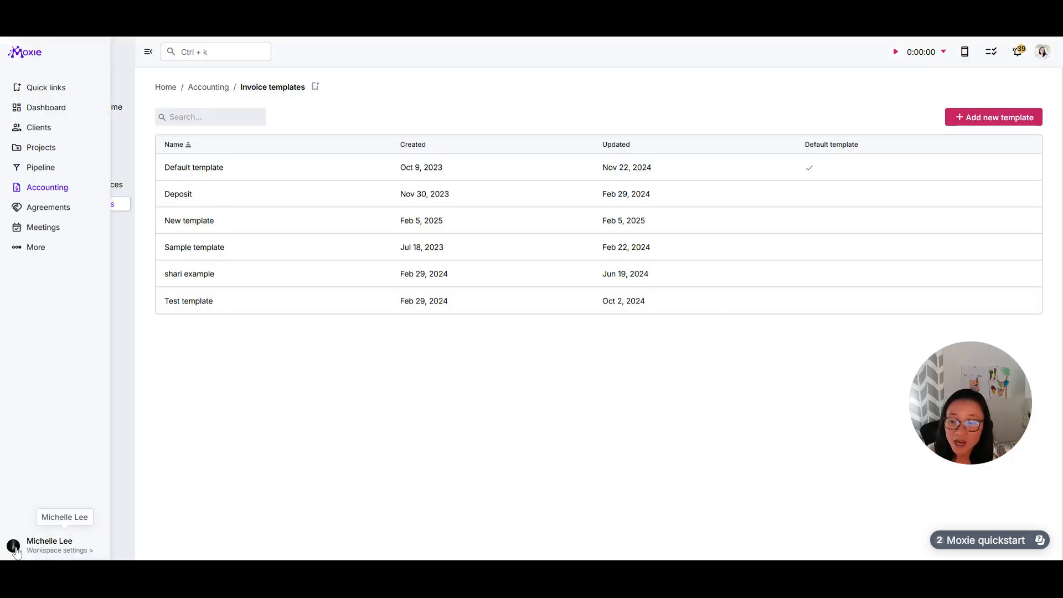
Step: Open the invoice preferences of the workspace and set the invoice reminder frequency to Disabled (no emails)
click(64, 551)
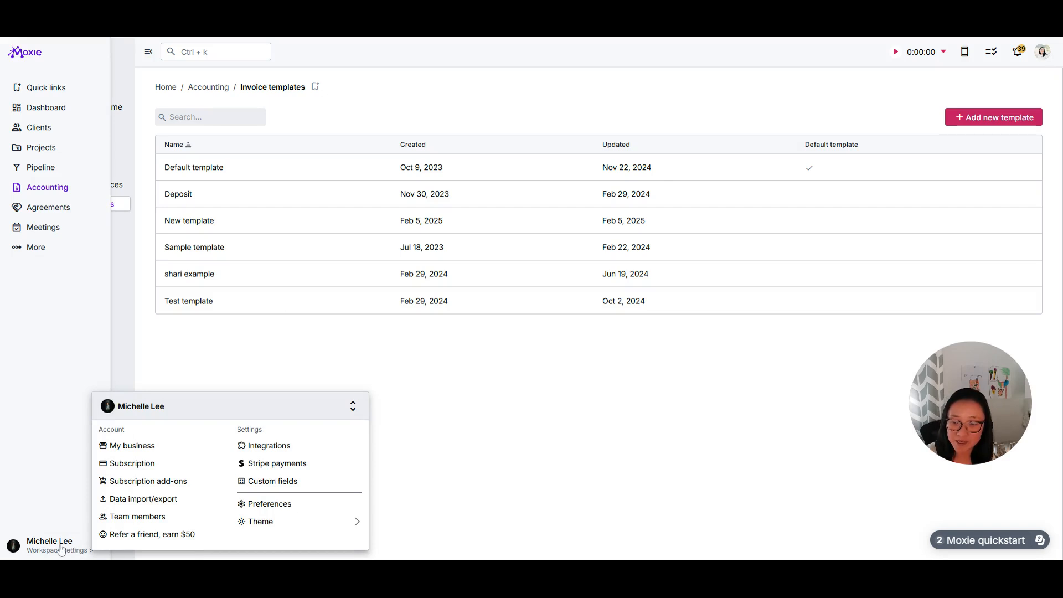
click(275, 505)
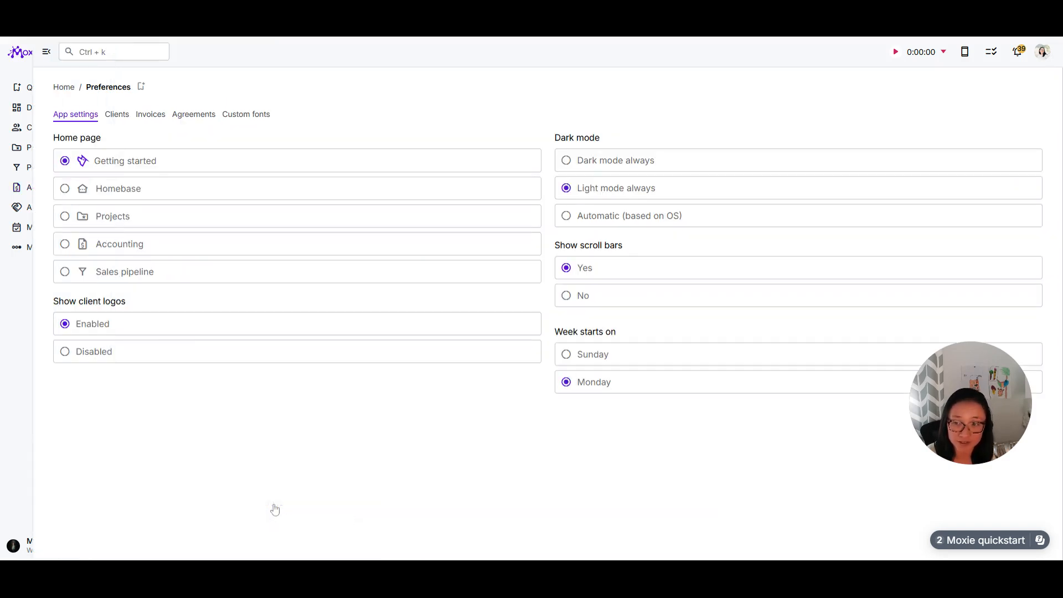
click(150, 116)
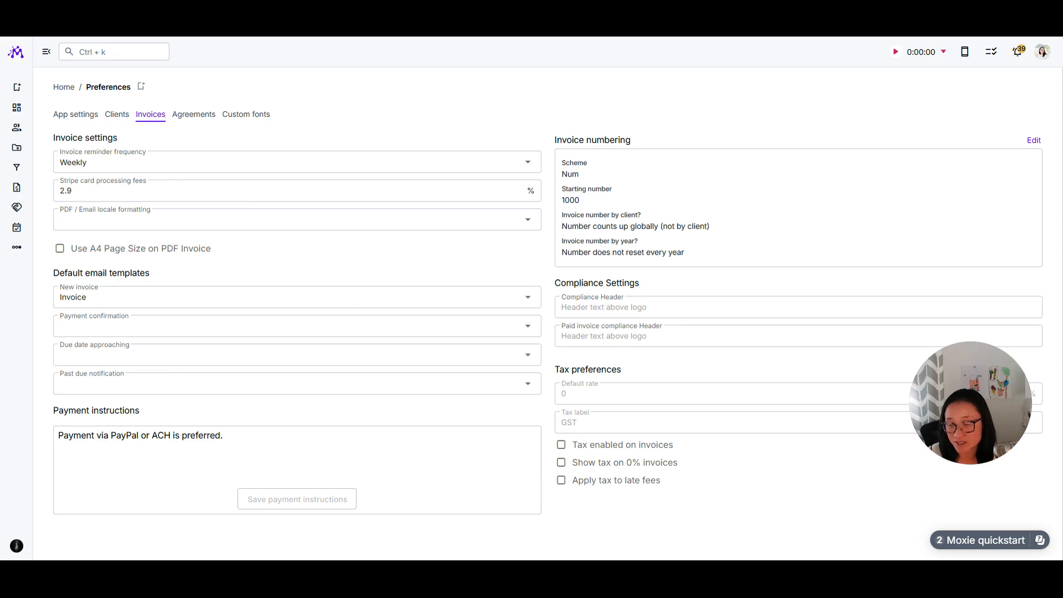
click(529, 165)
click(111, 166)
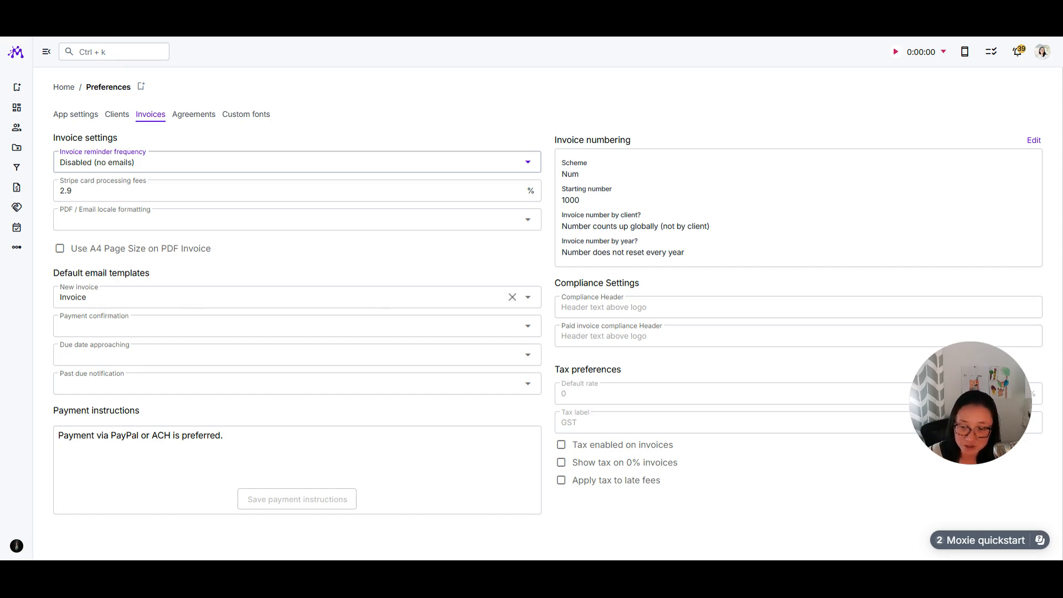
Step: Review the default email template choices for new invoices and payment confirmations, and enable A4 page size on PDF invoices
click(149, 297)
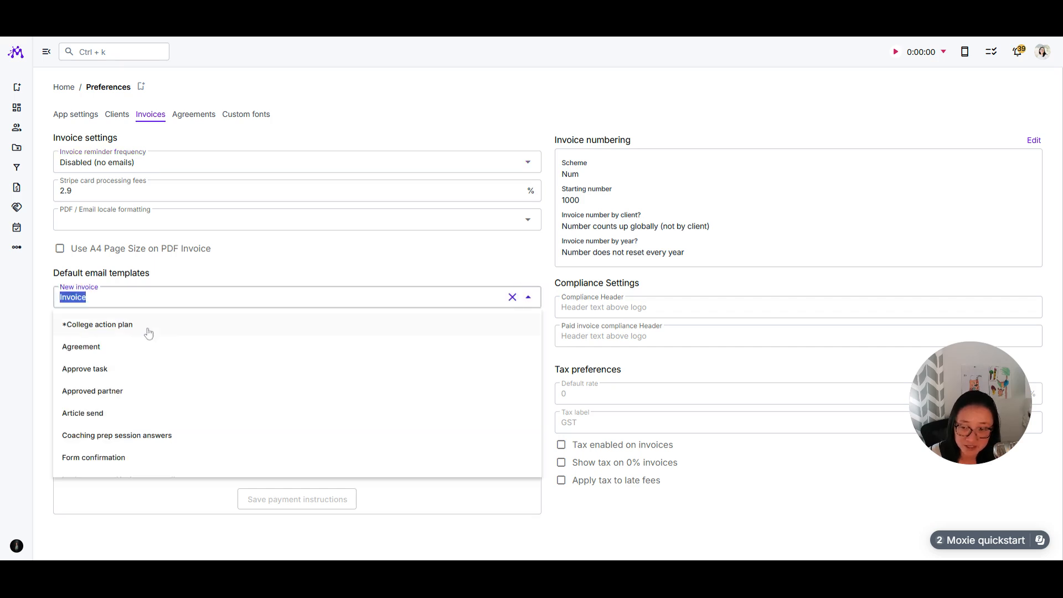
click(210, 278)
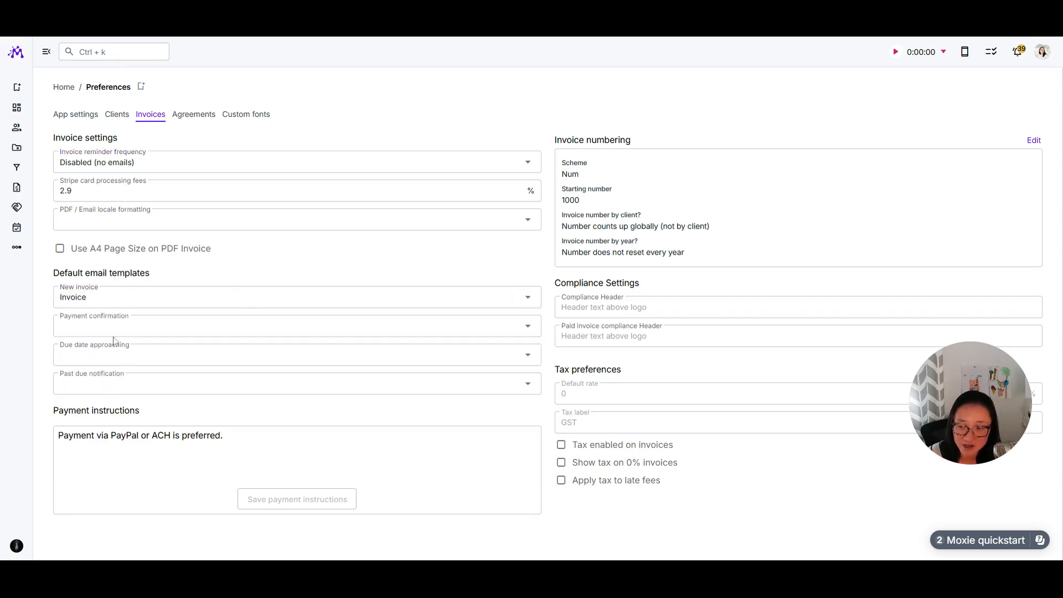
click(189, 327)
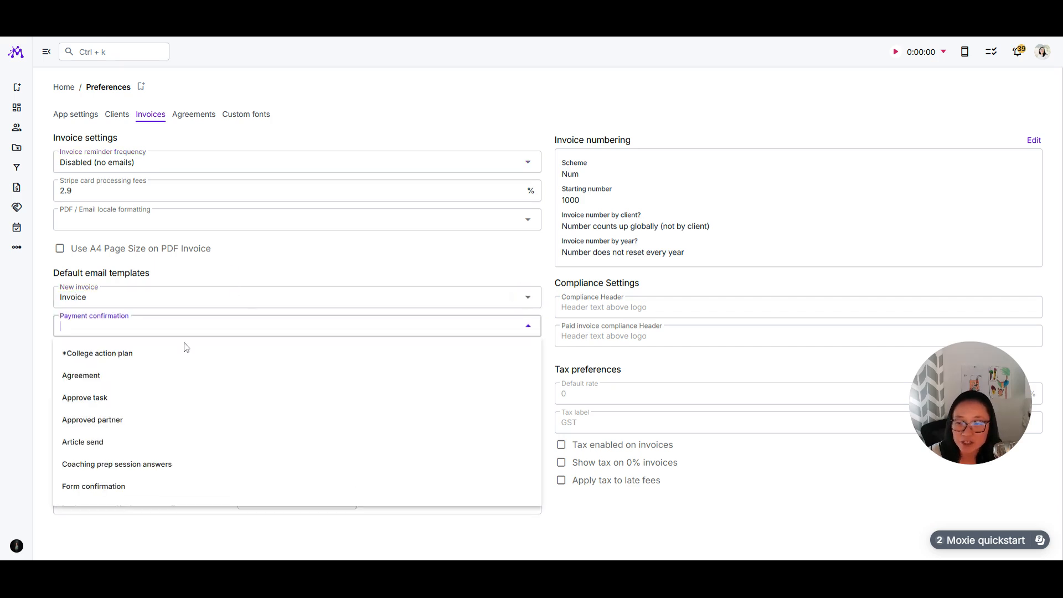
click(242, 255)
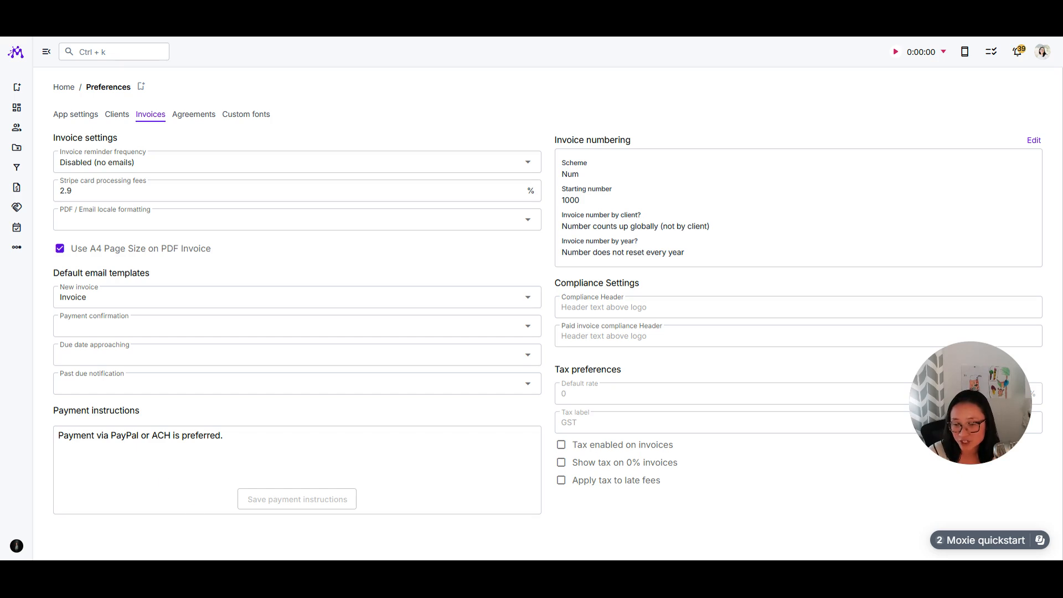
Step: Review the payment instructions text and the invoice numbering scheme settings without changing them
click(157, 436)
key(ctrl+a)
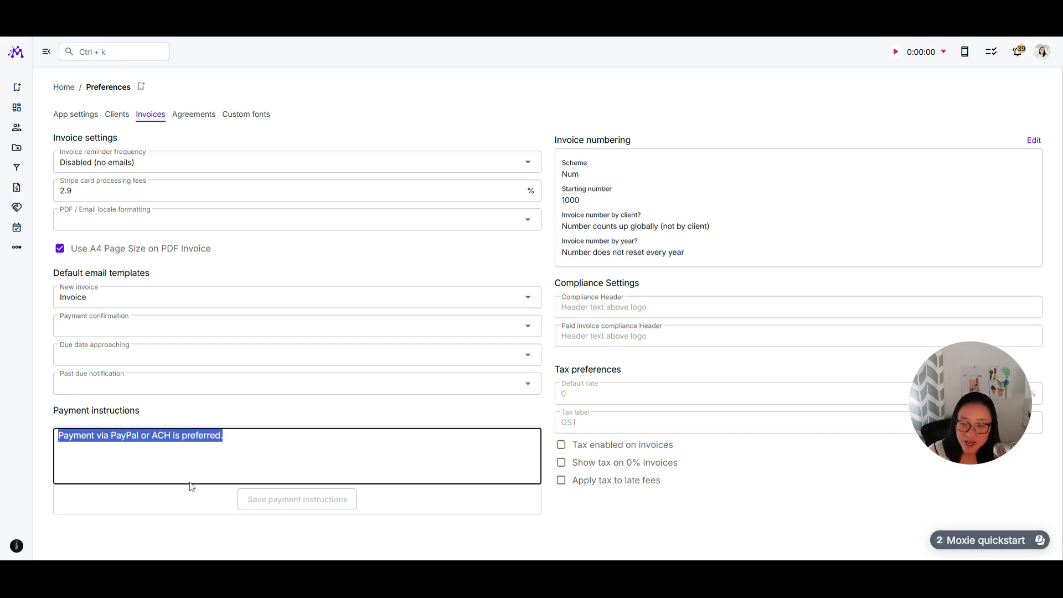
click(178, 408)
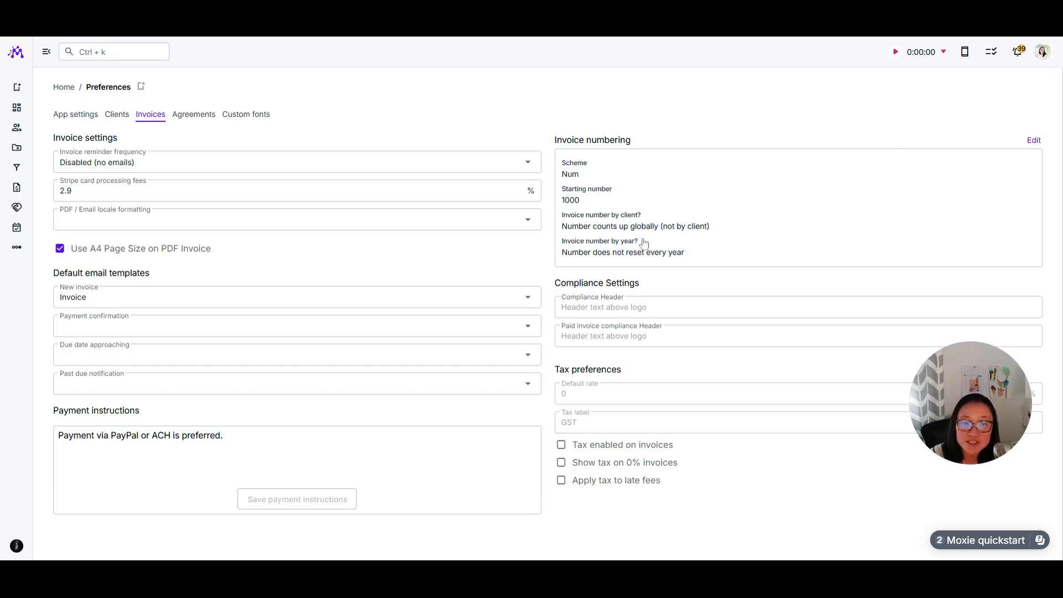
click(1034, 142)
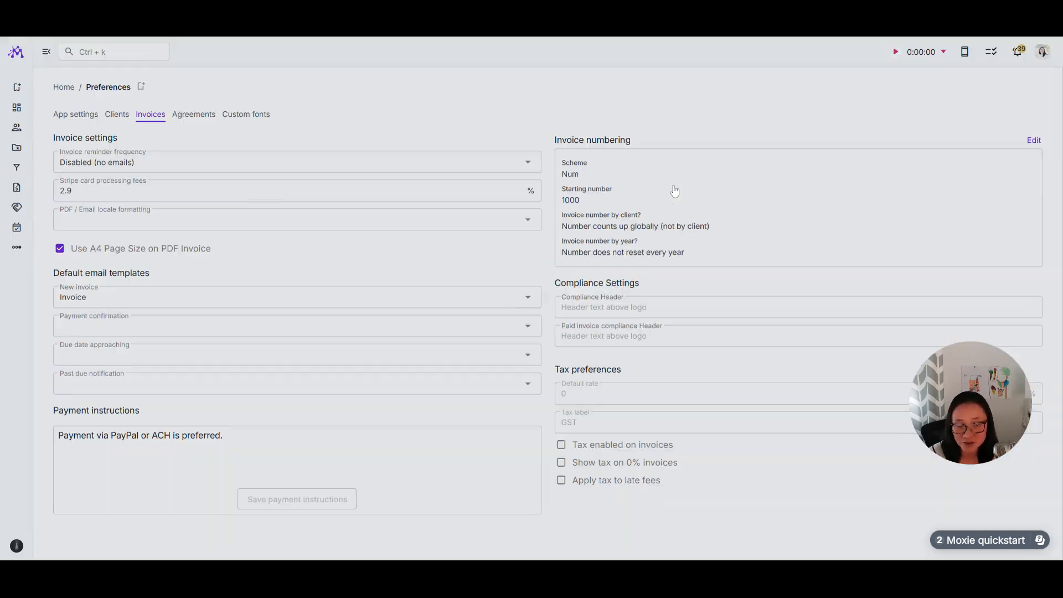
click(668, 180)
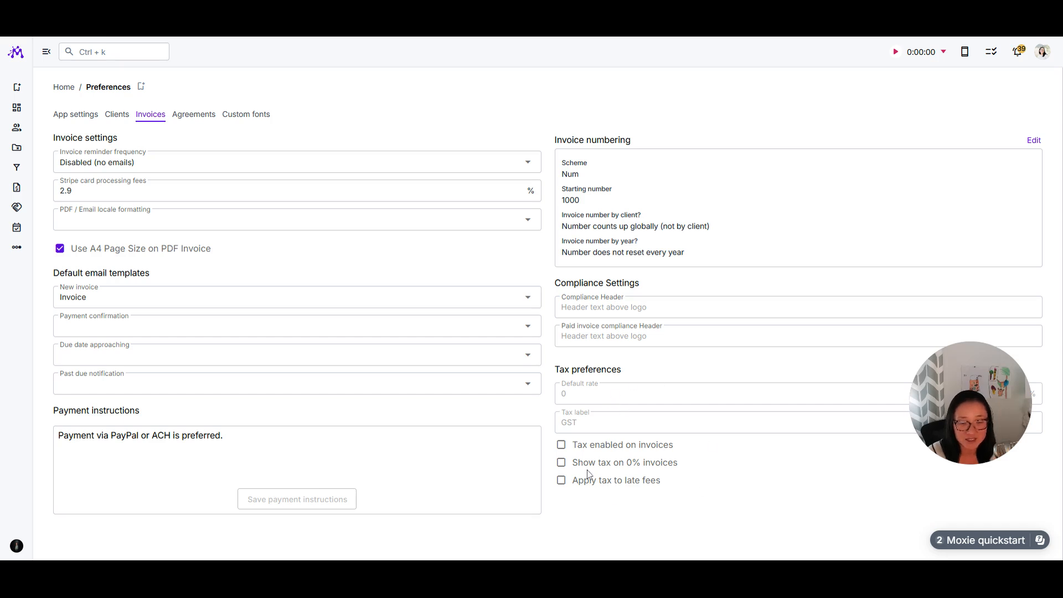
Step: Open the ETS Commission project from the project list
mouse_move(23, 198)
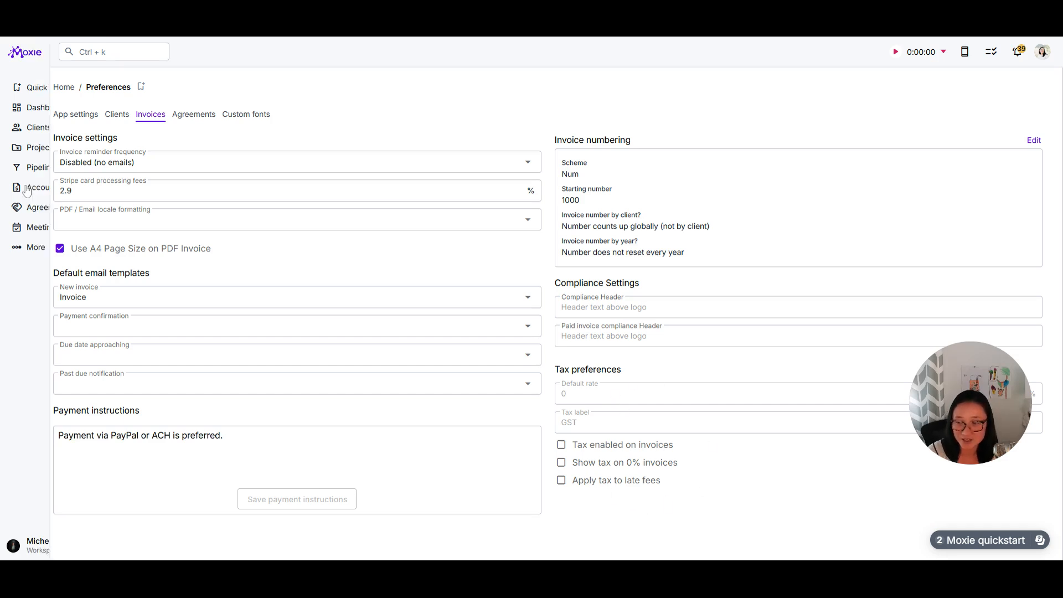
click(38, 154)
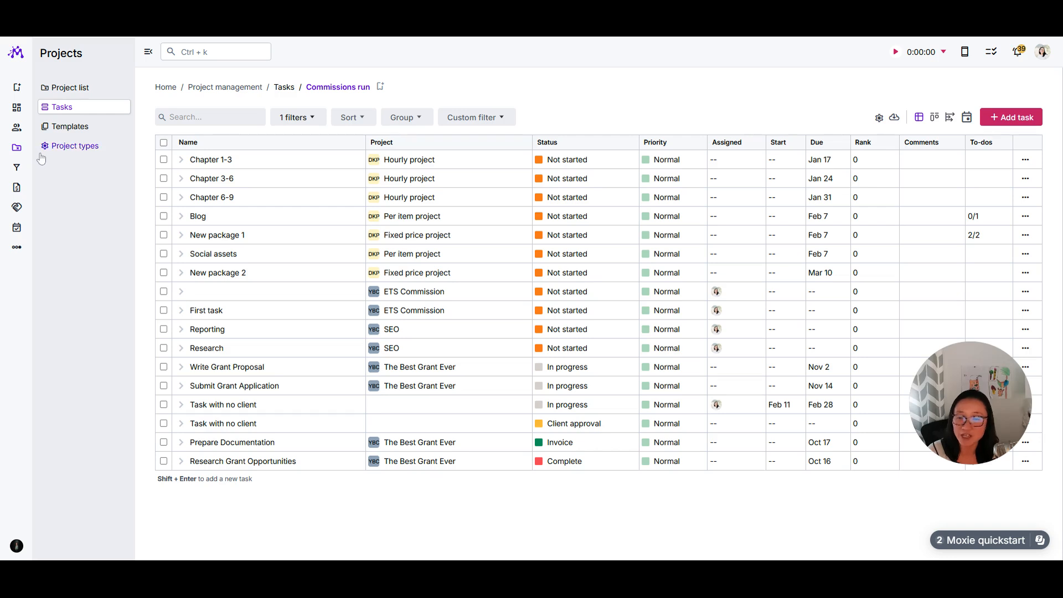
mouse_move(9, 178)
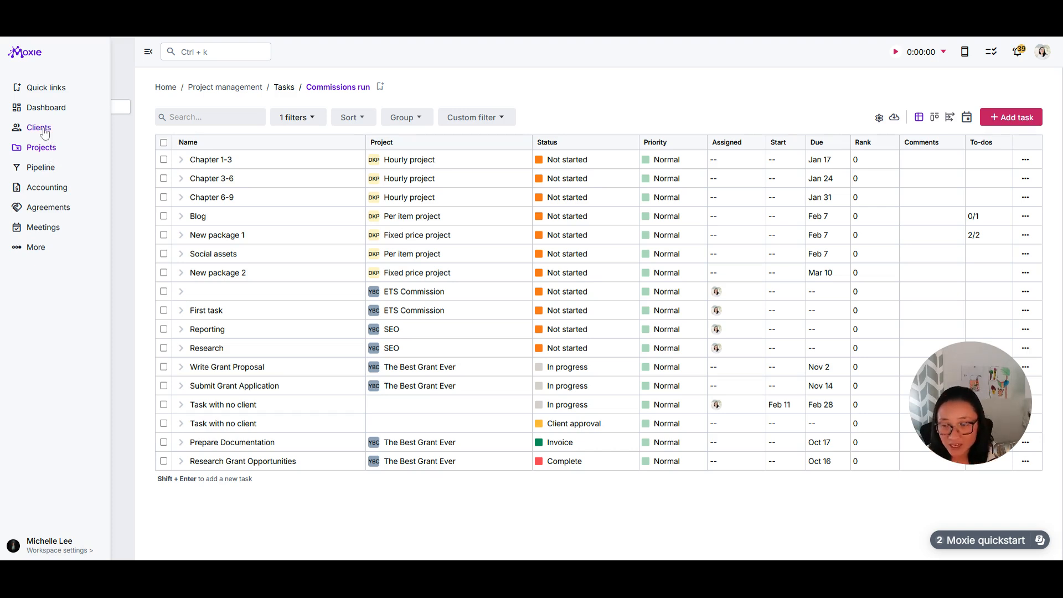
click(58, 92)
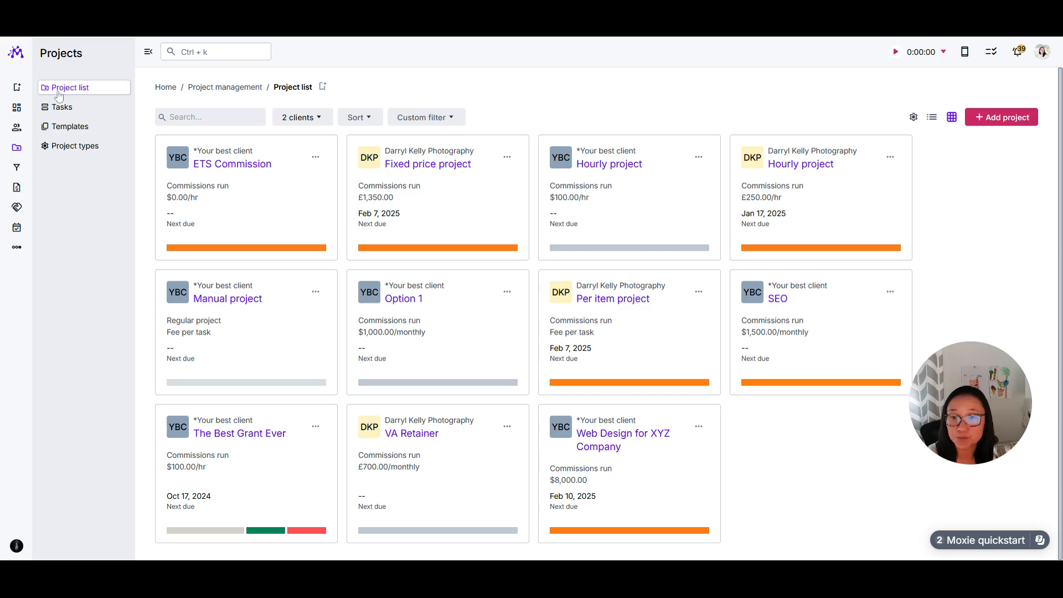
click(249, 165)
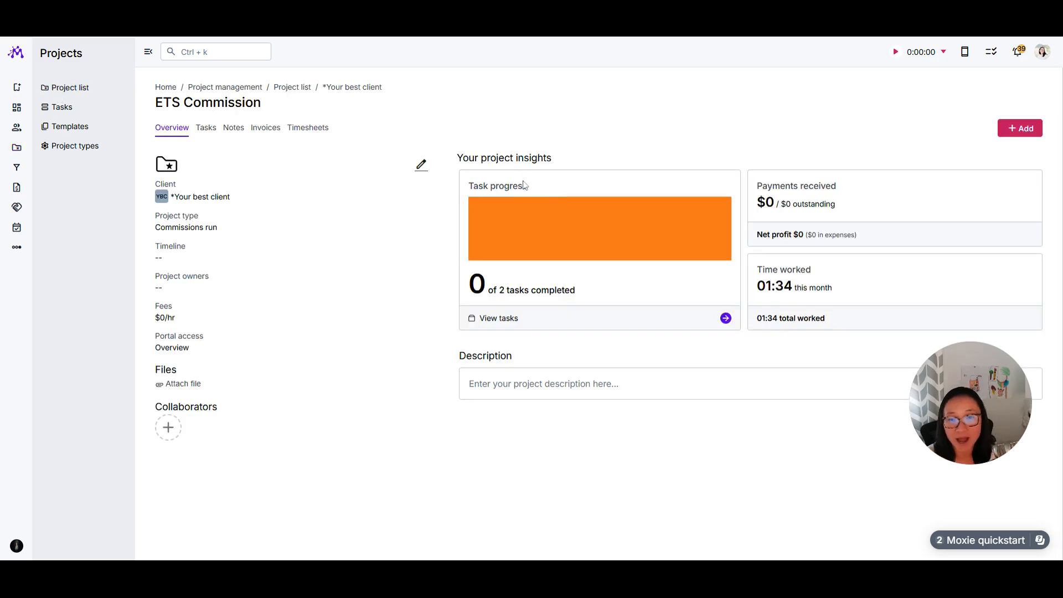
Step: Set the ETS Commission project's fee type to Per Item
click(429, 164)
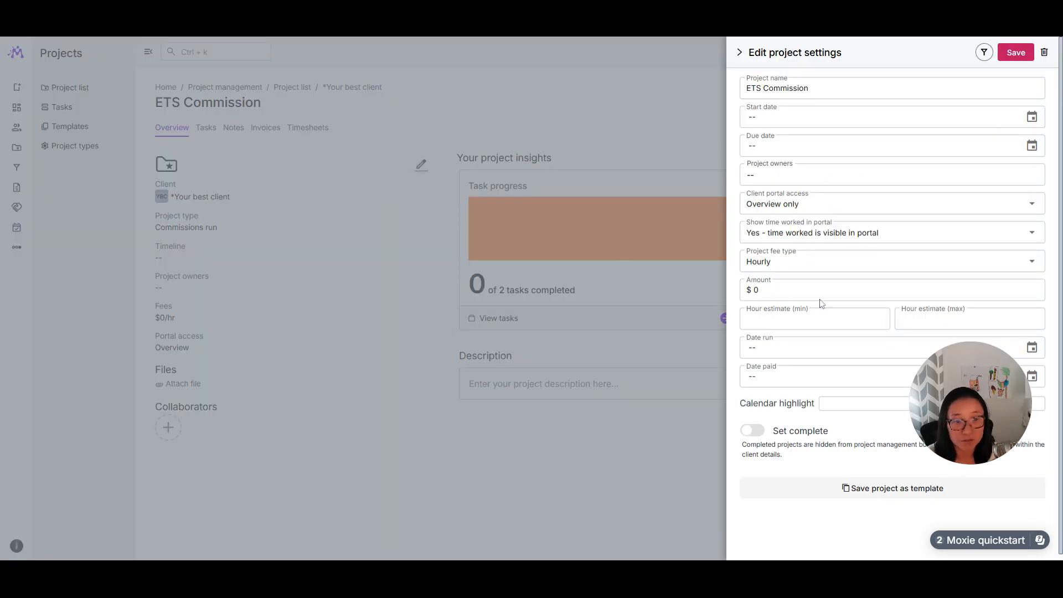
click(810, 261)
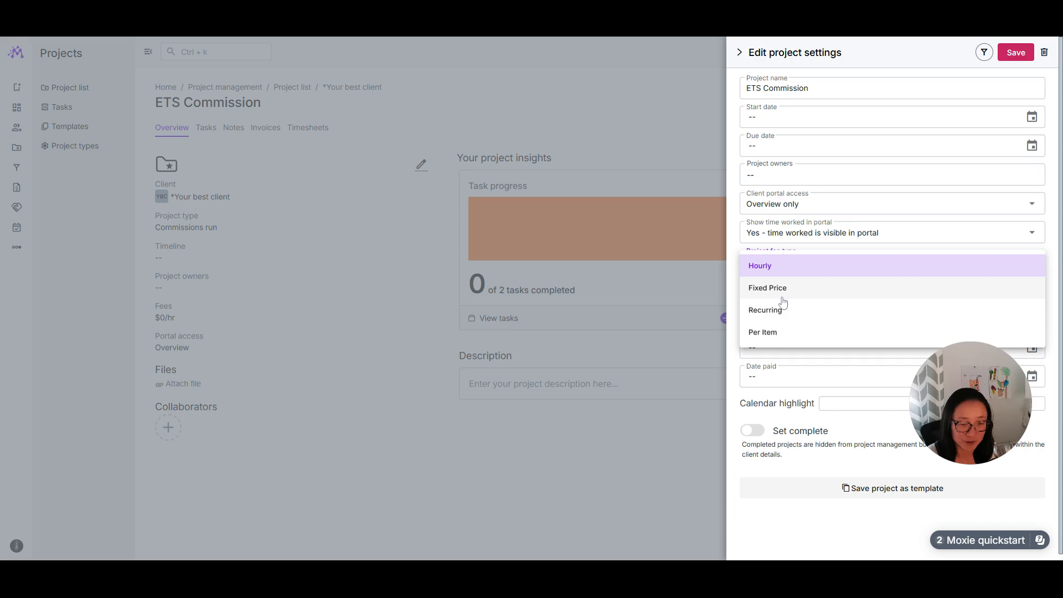
click(784, 333)
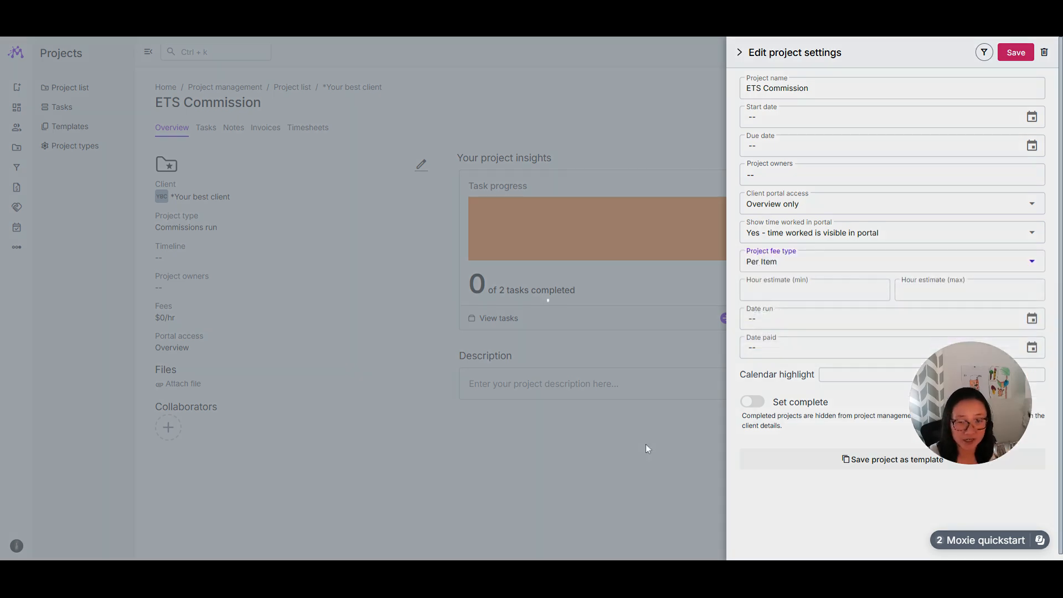
click(646, 445)
Step: Add a task named Blog to the ETS Commission project, with the Blog service as its fee
click(206, 129)
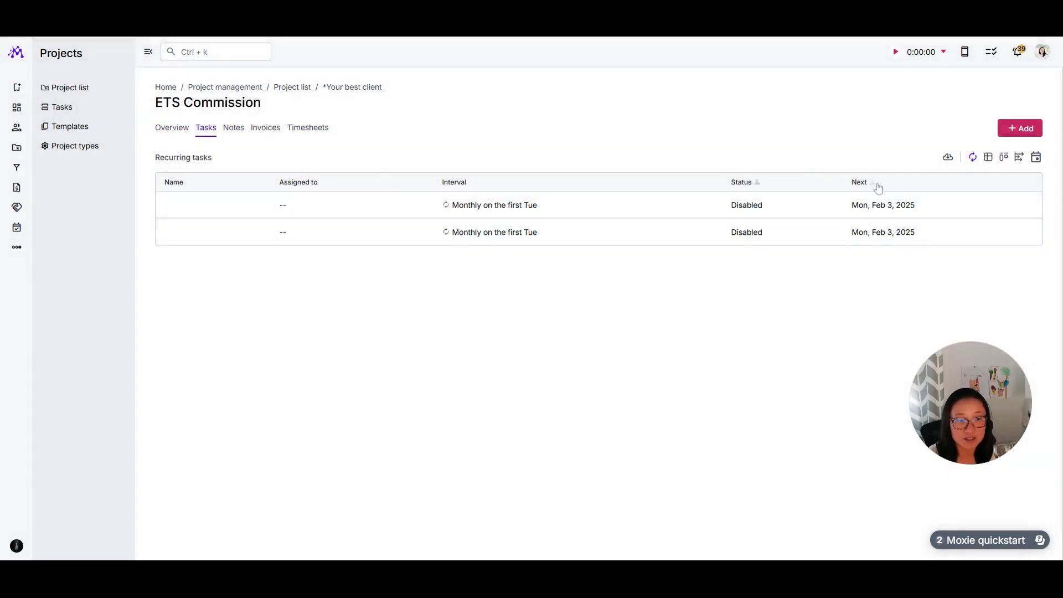
click(990, 160)
click(1022, 130)
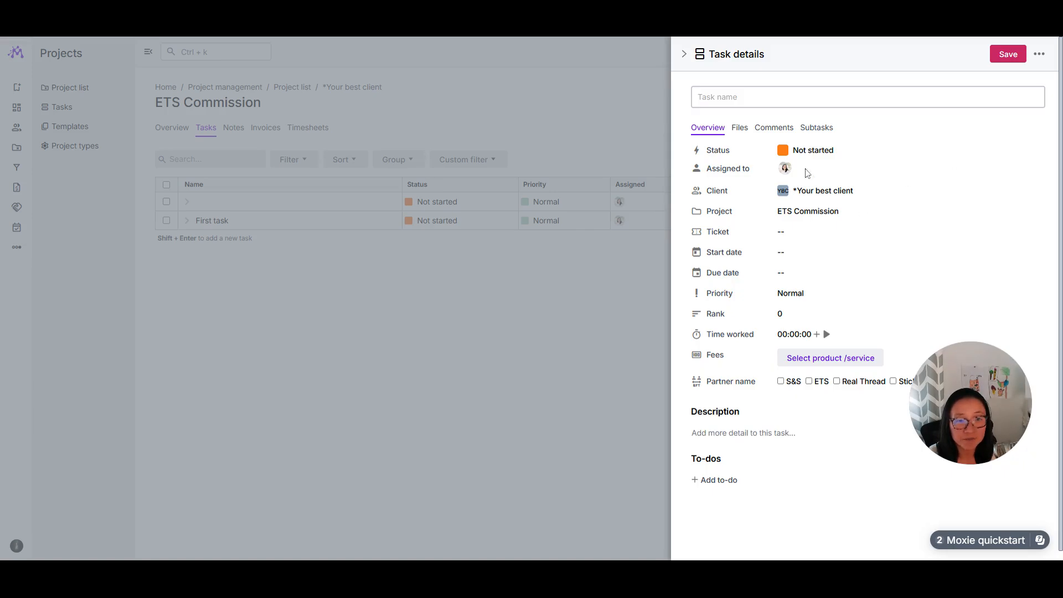
text(Blog)
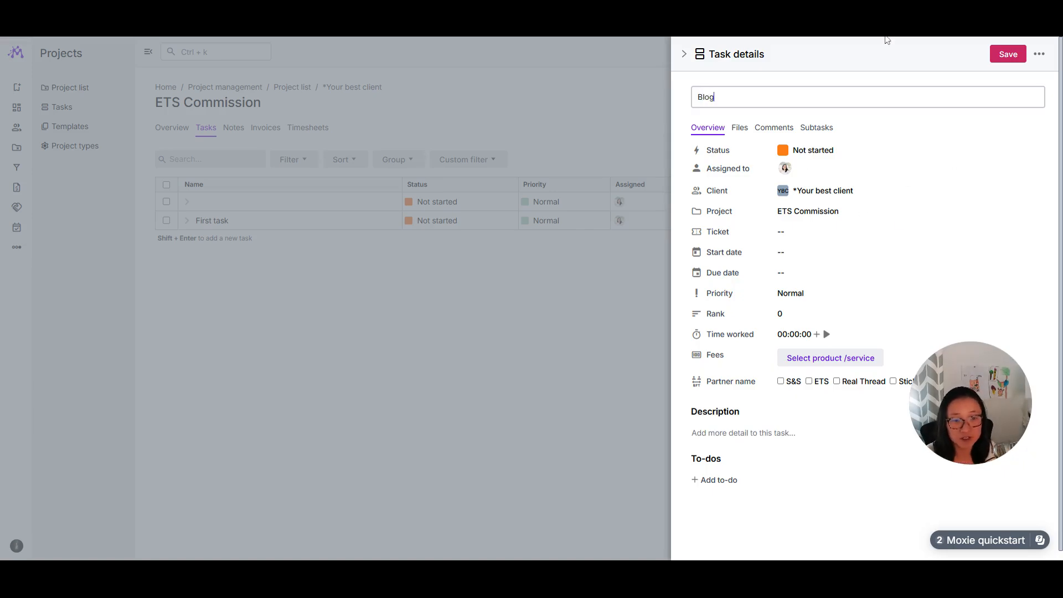
click(846, 355)
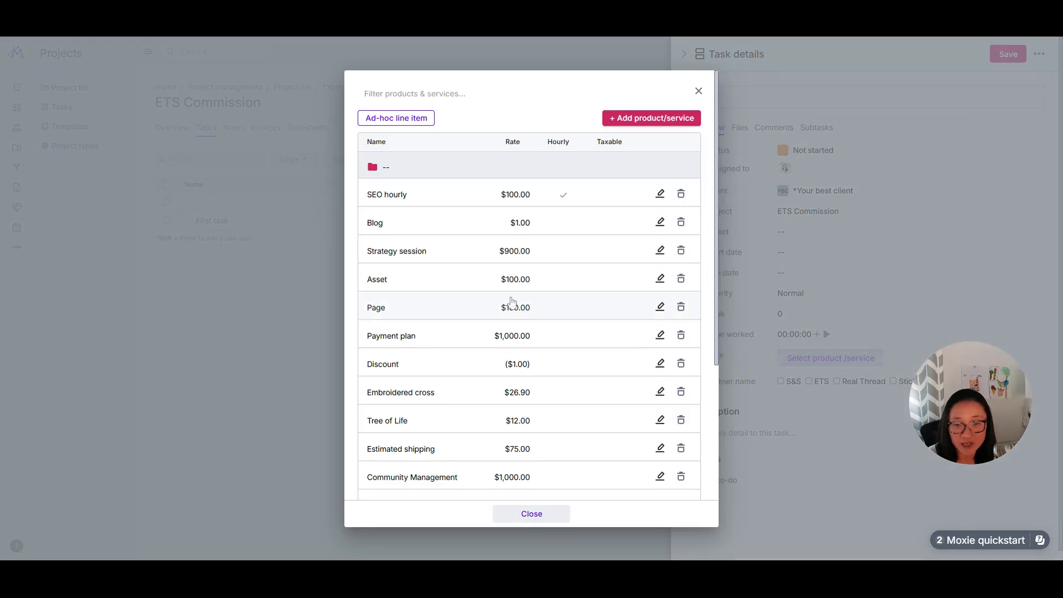
click(421, 223)
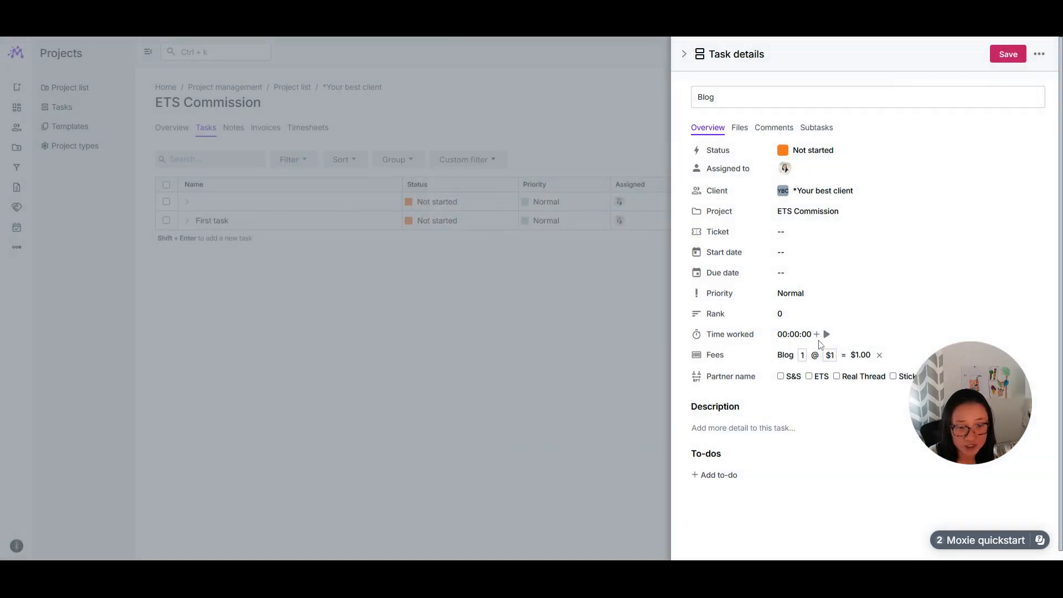
Step: Set the Blog fee quantity to 1000 and close the task details
click(802, 355)
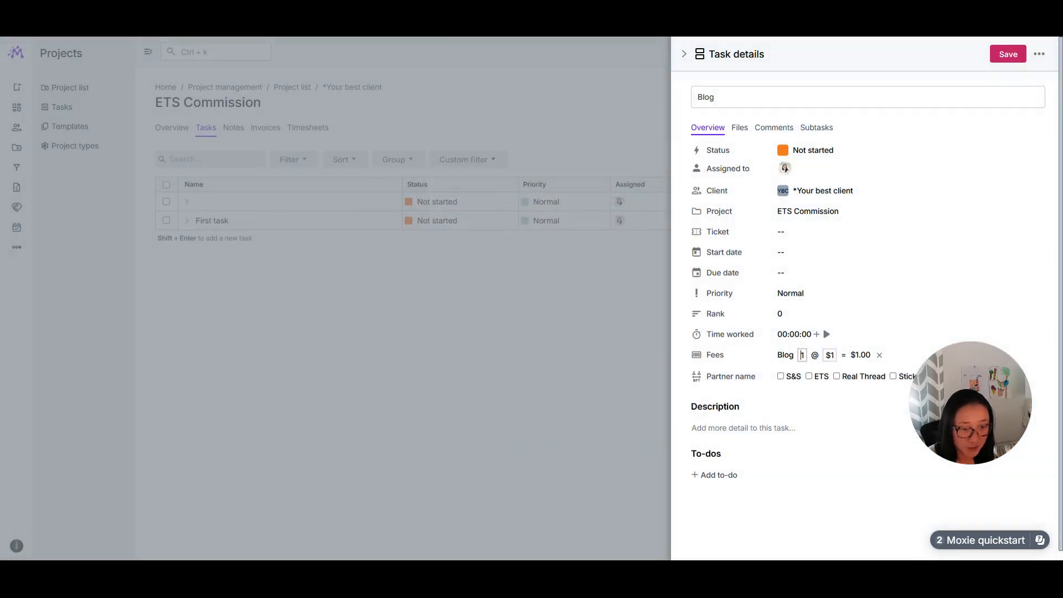
text(100)
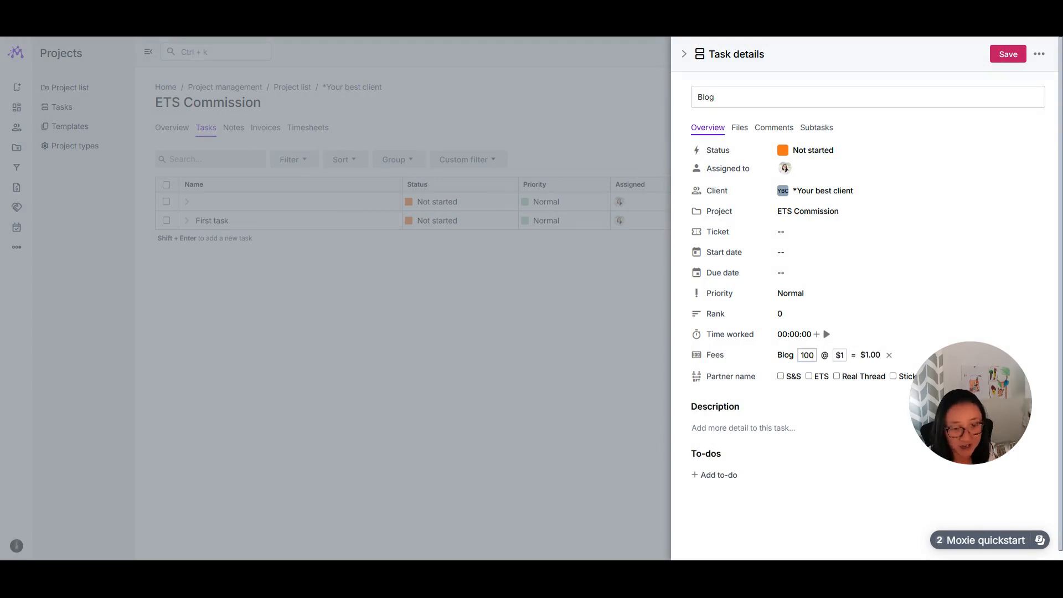
text(0)
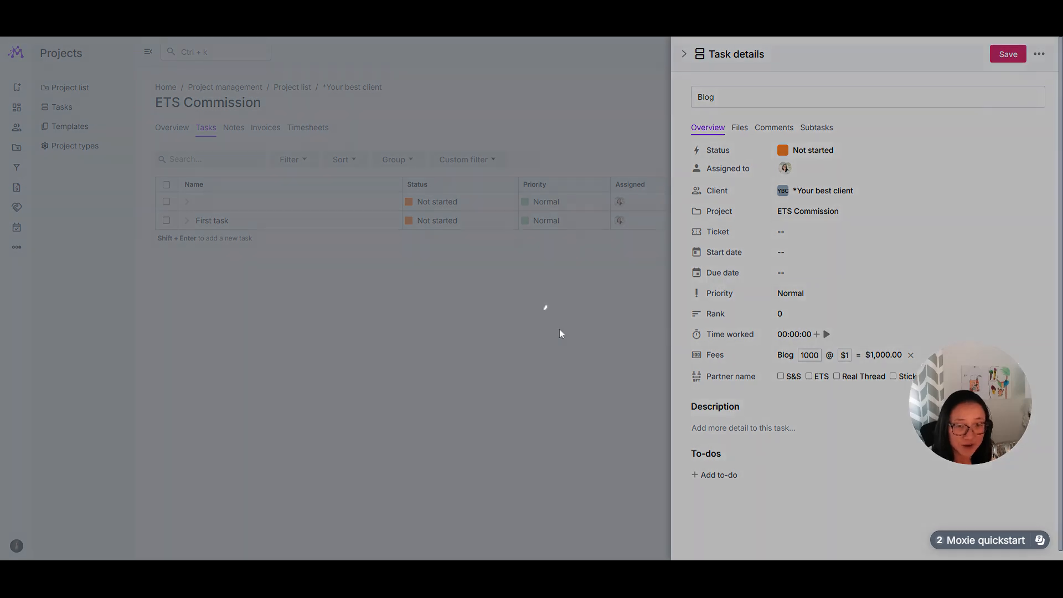
click(559, 329)
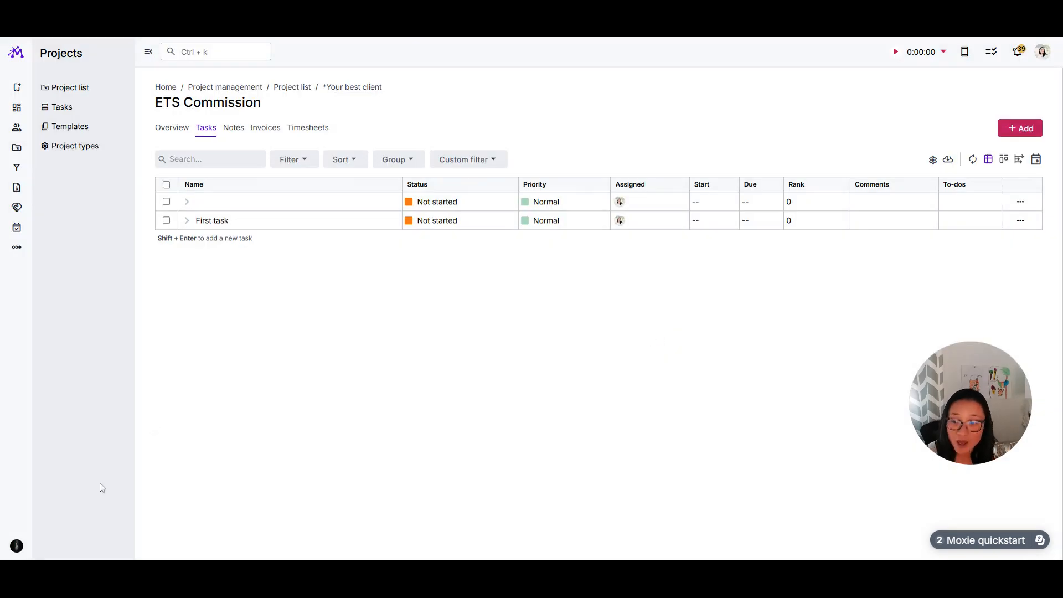
Step: Revisit the workspace's invoice preferences and the list of invoice templates
click(41, 550)
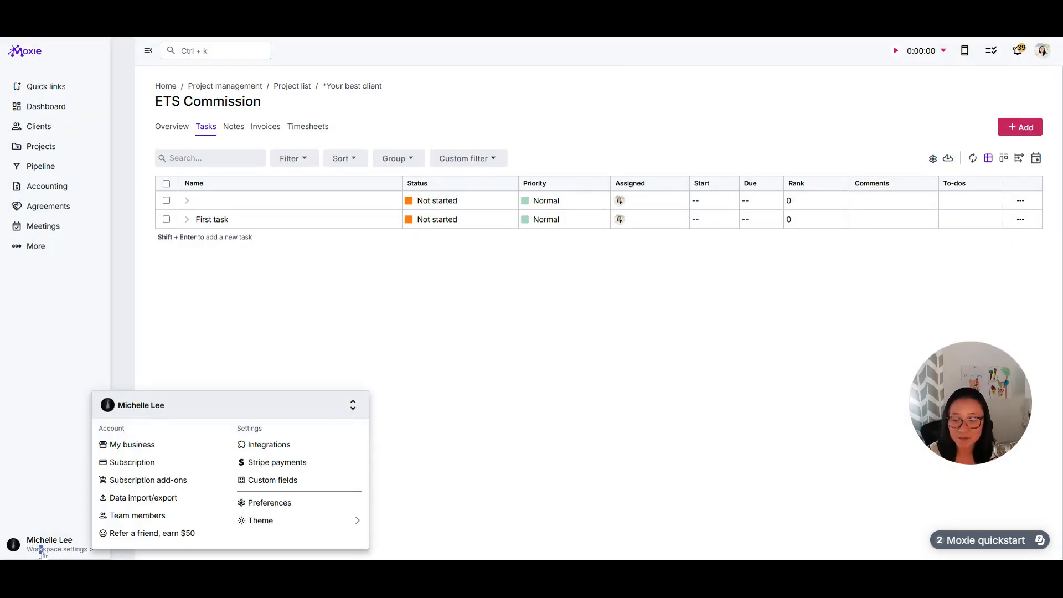
click(268, 503)
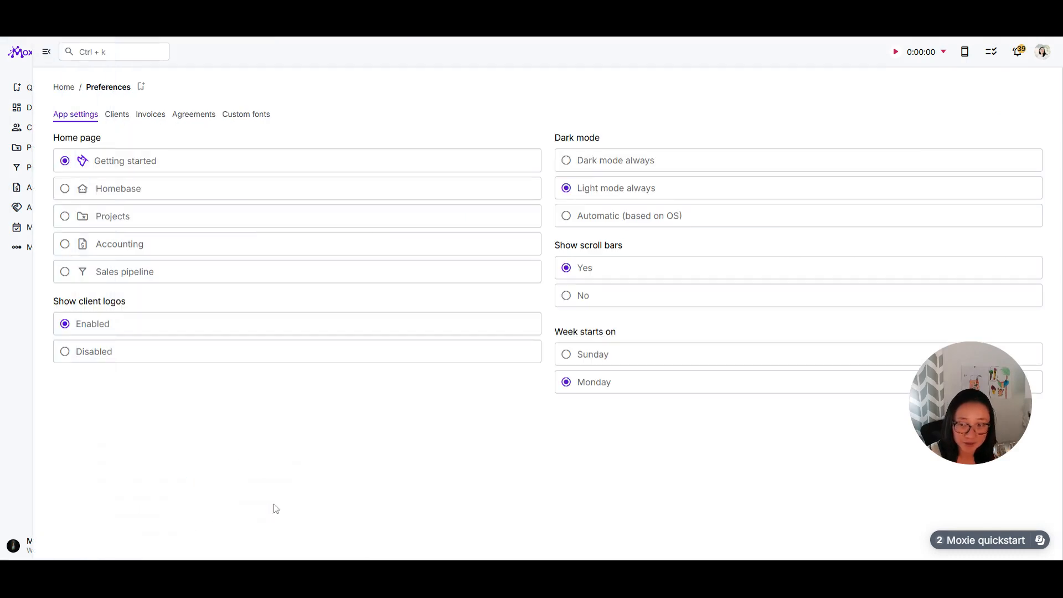
click(150, 115)
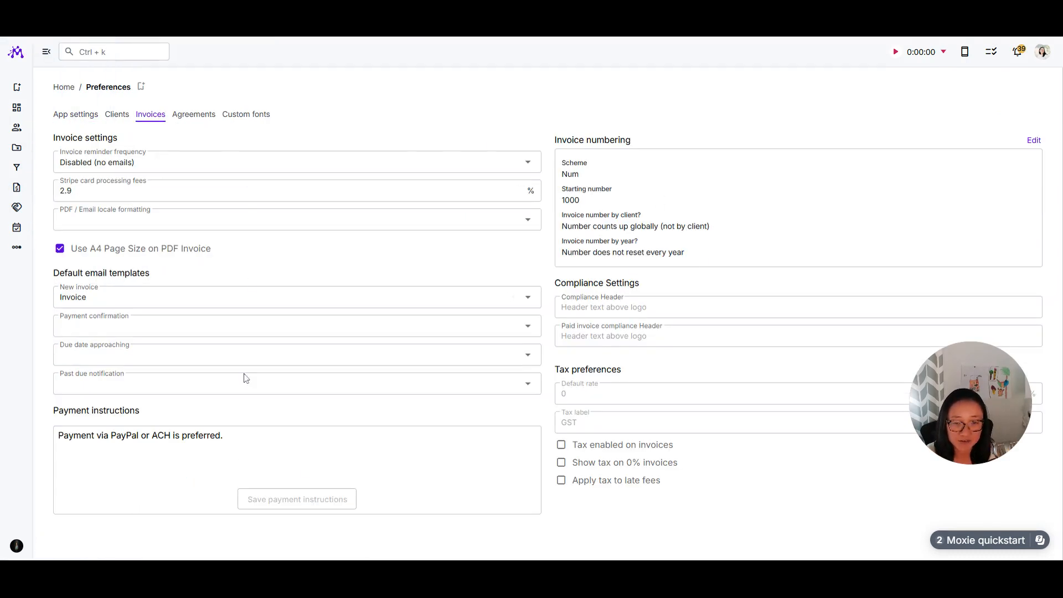
mouse_move(6, 509)
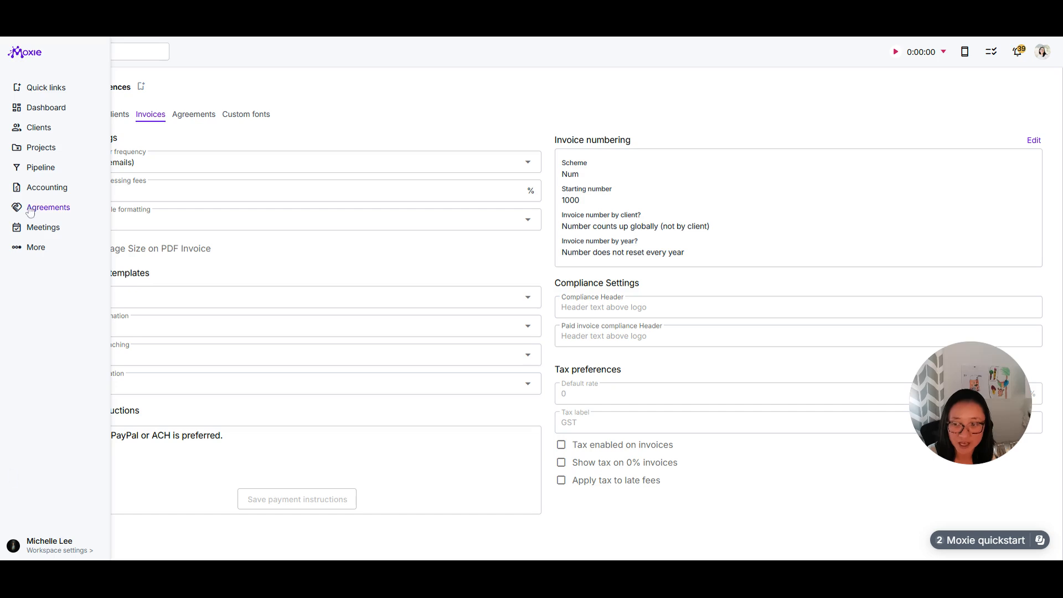
click(34, 189)
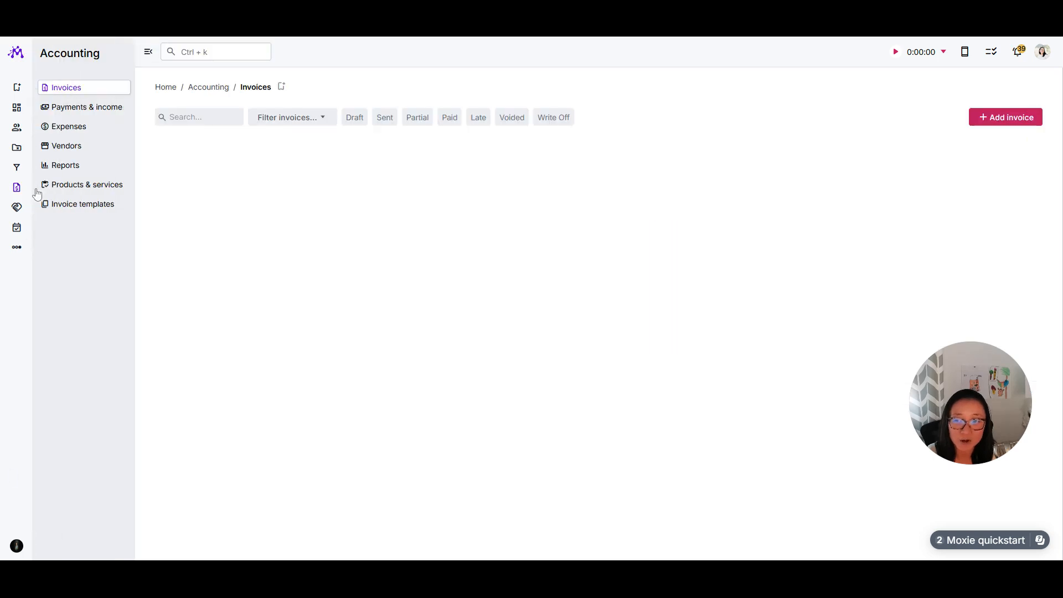
click(78, 205)
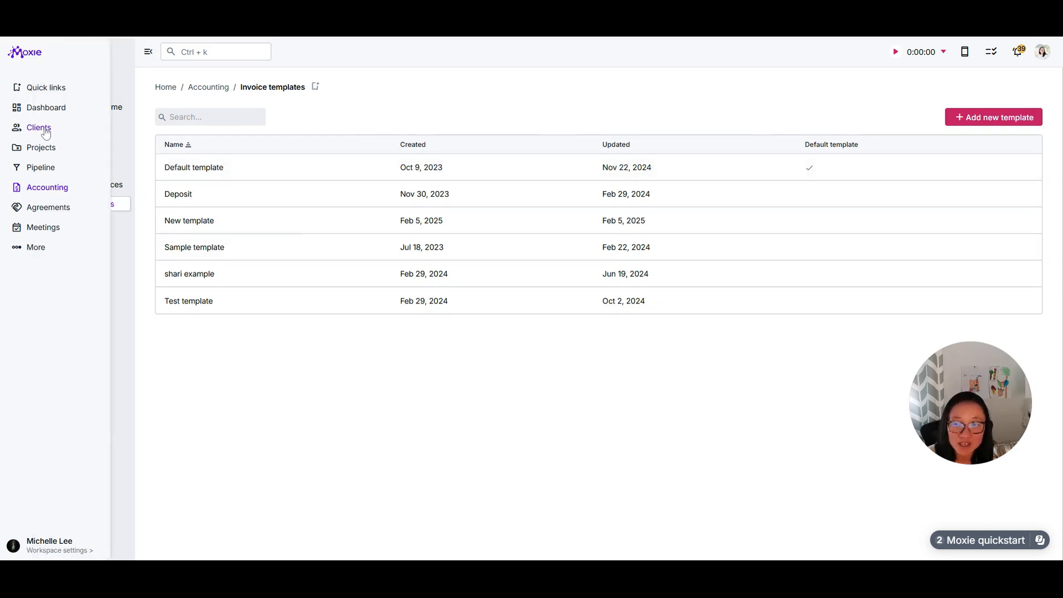
Step: Open the ETS Commission project from the *Your best client page and review its project settings
click(44, 134)
click(246, 160)
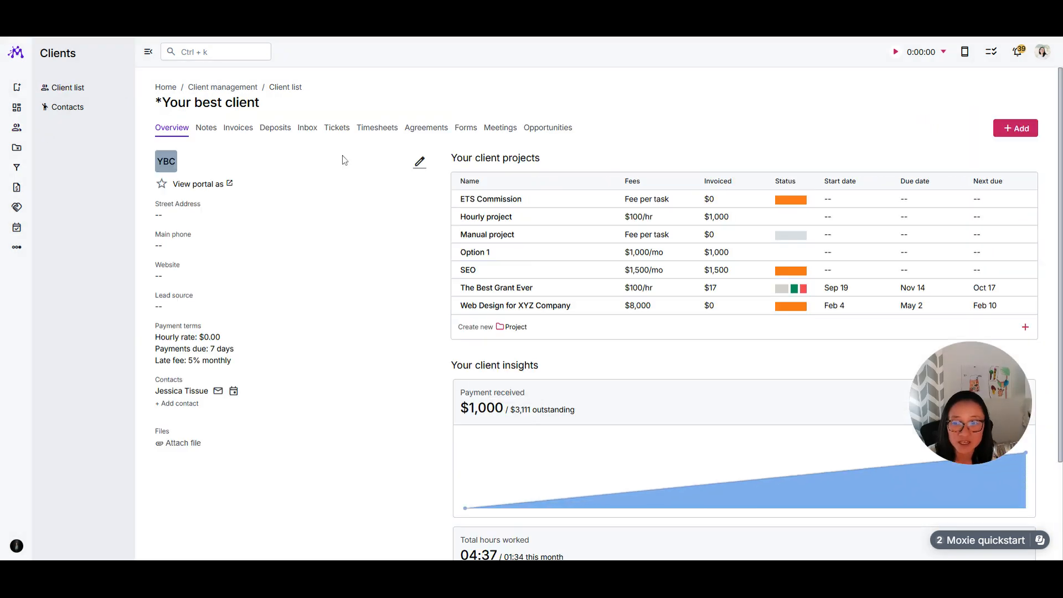
click(483, 200)
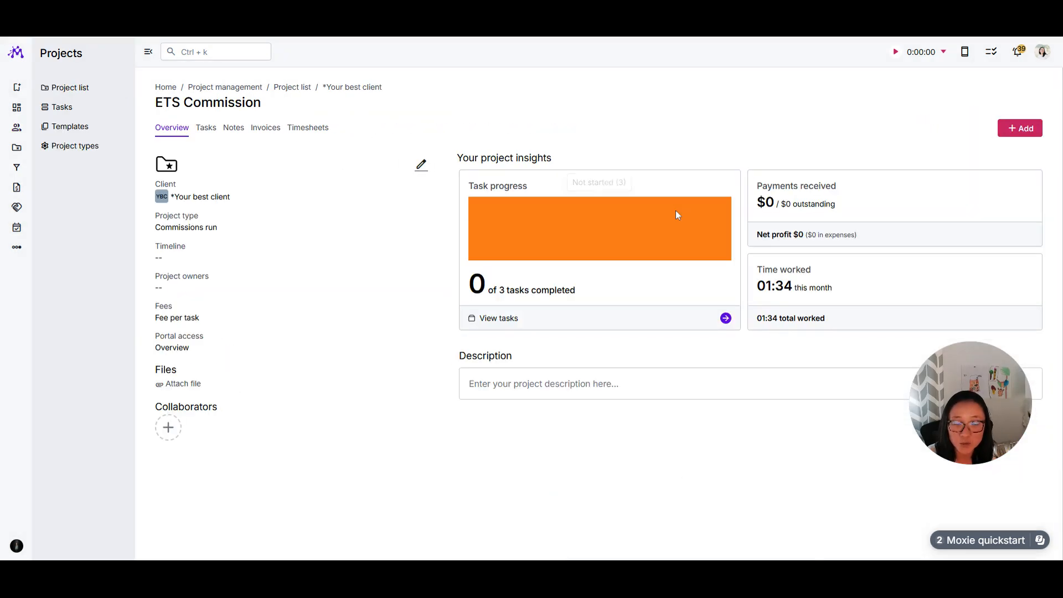
click(420, 164)
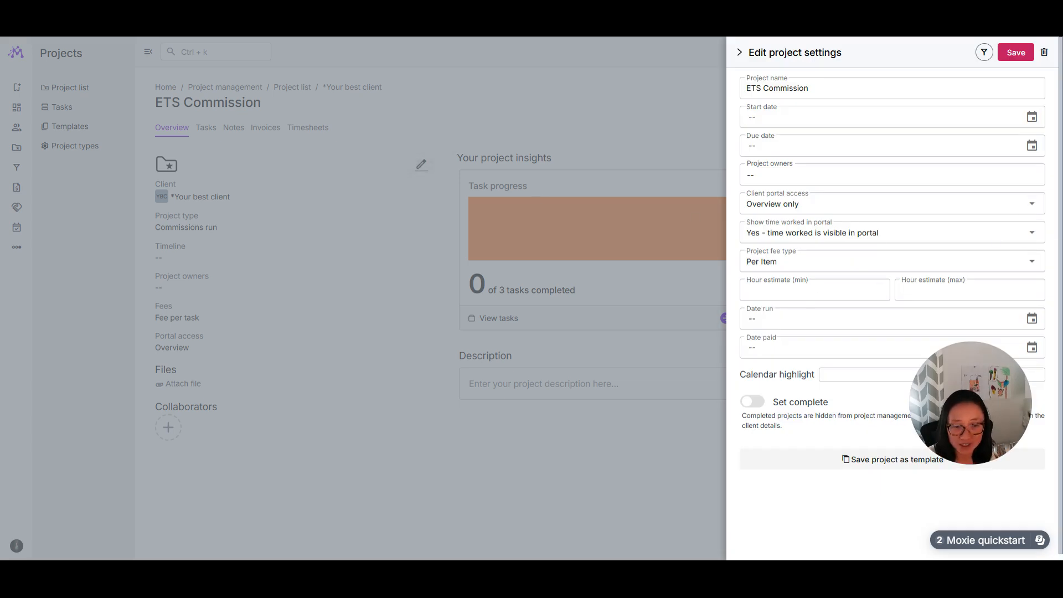
click(740, 52)
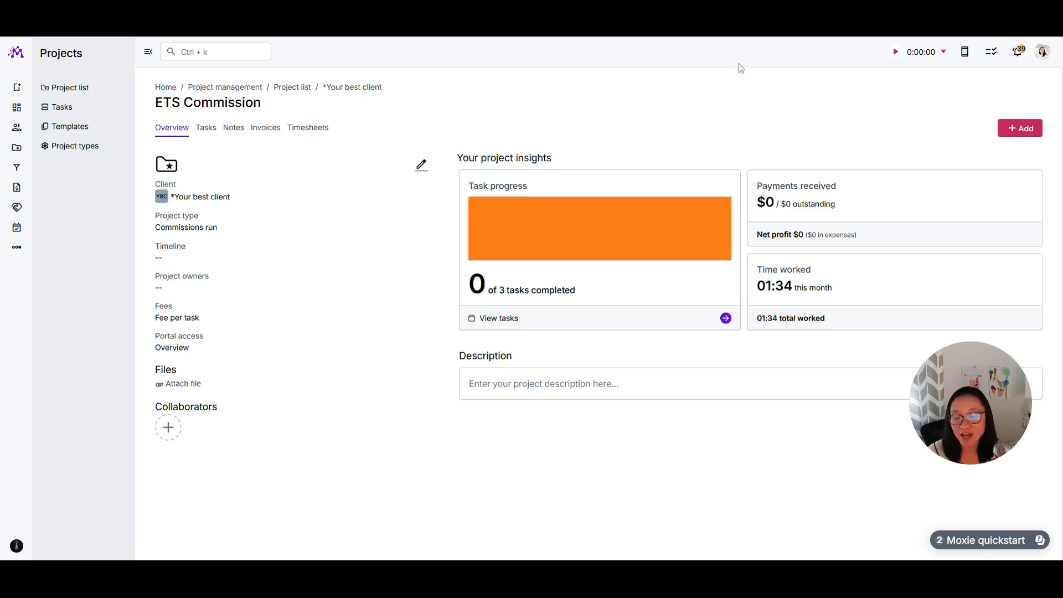